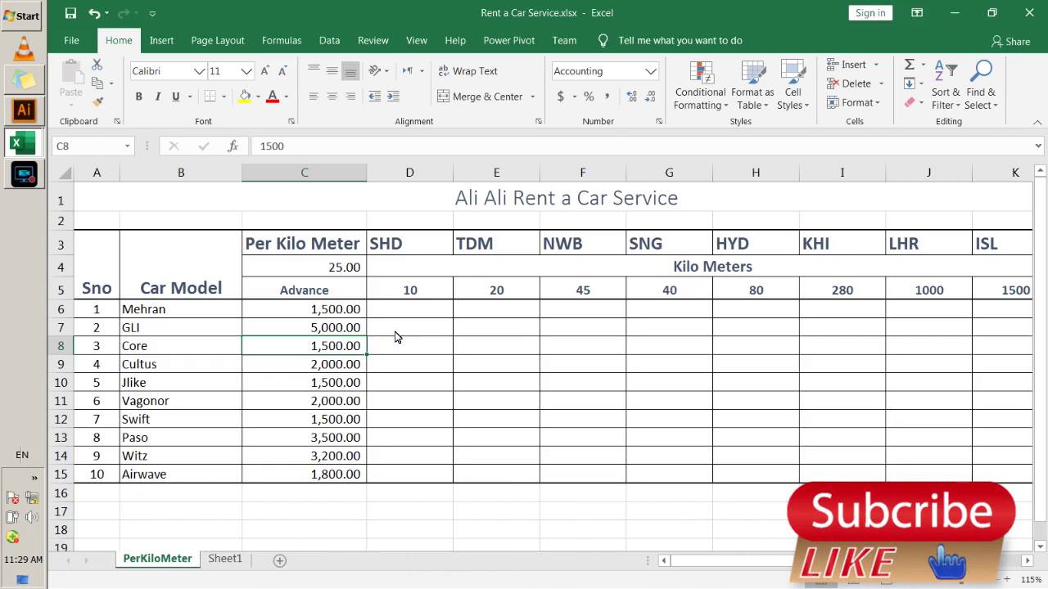
Test-enter 324 in D6 and D19, then clear both entries.
click(396, 326)
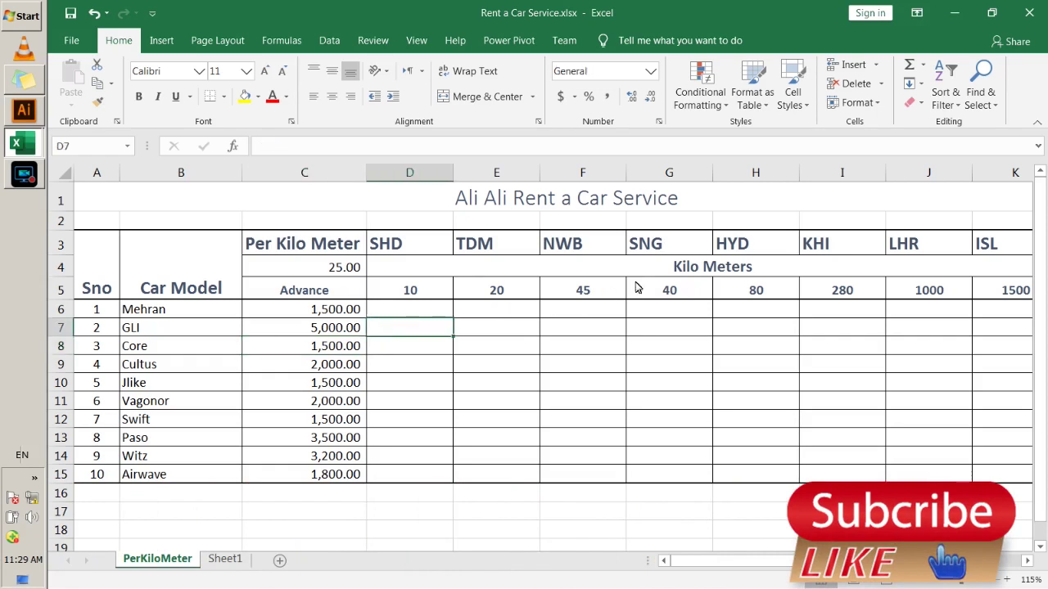
click(908, 578)
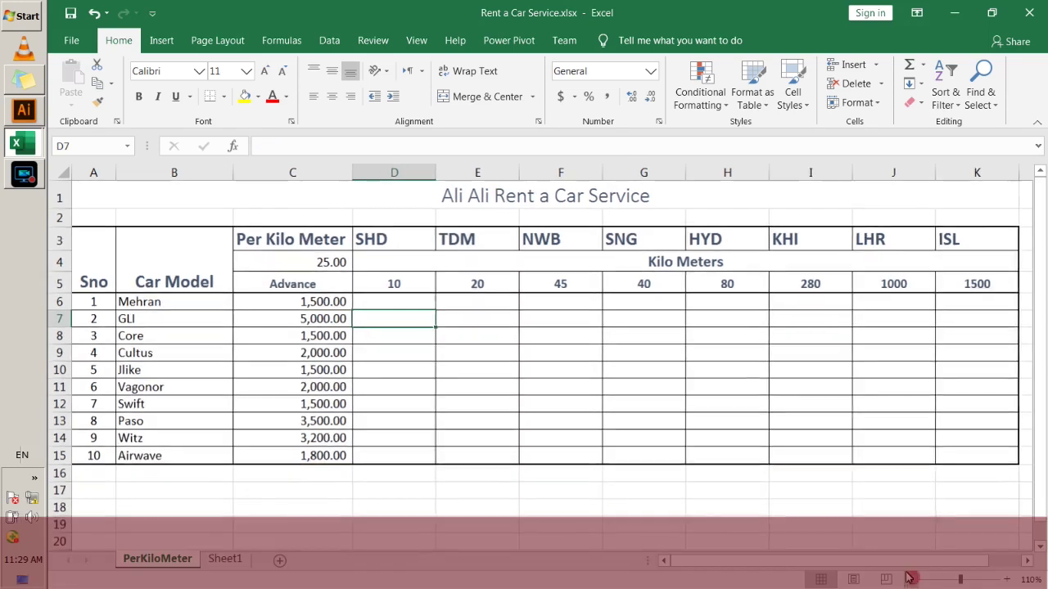
click(315, 337)
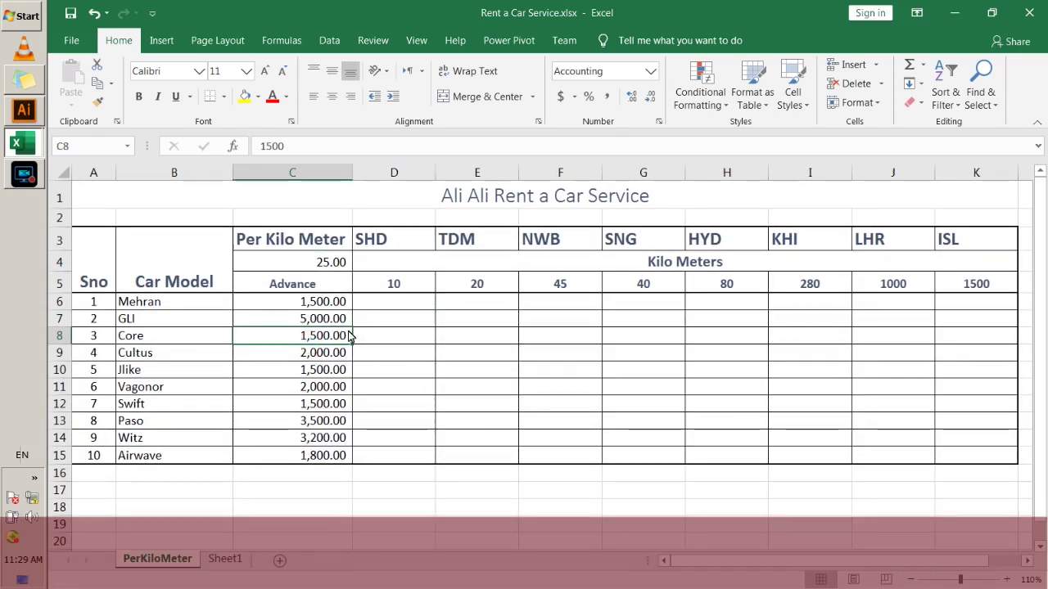
click(388, 303)
text(324)
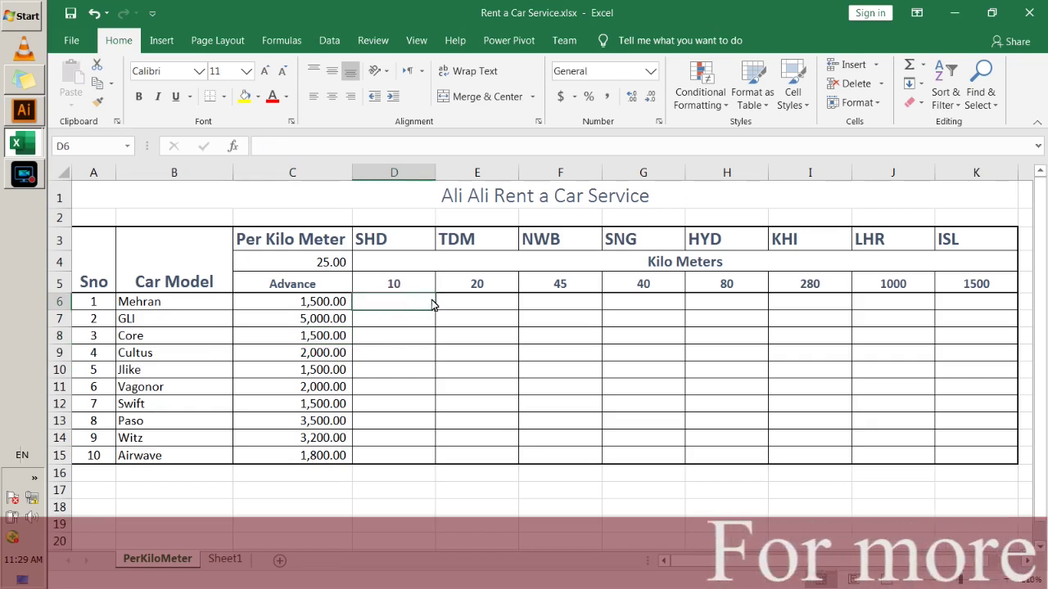
key(Return)
click(404, 301)
key(Delete)
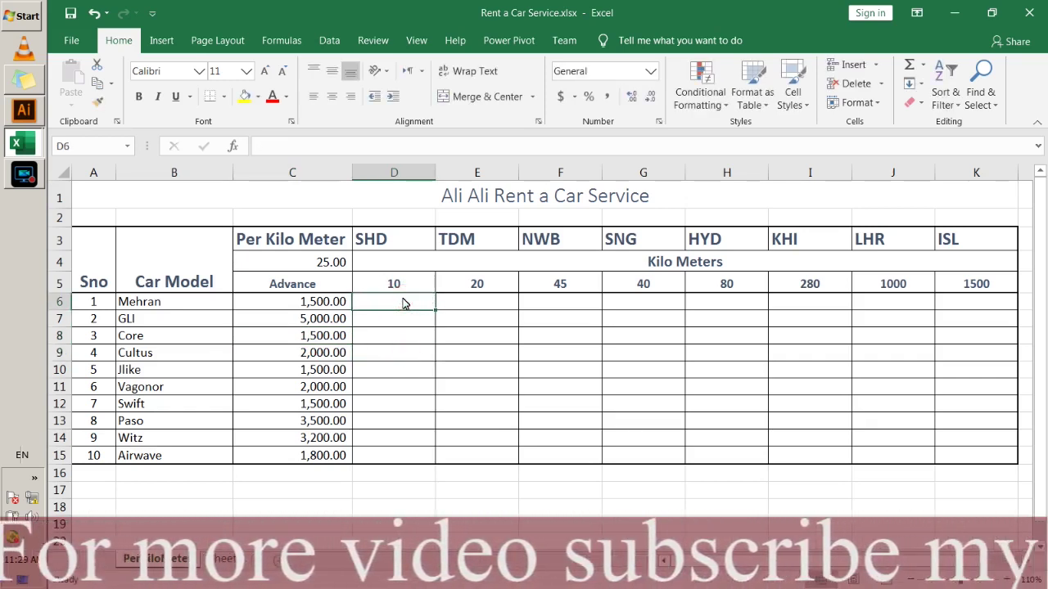
click(373, 522)
text(324)
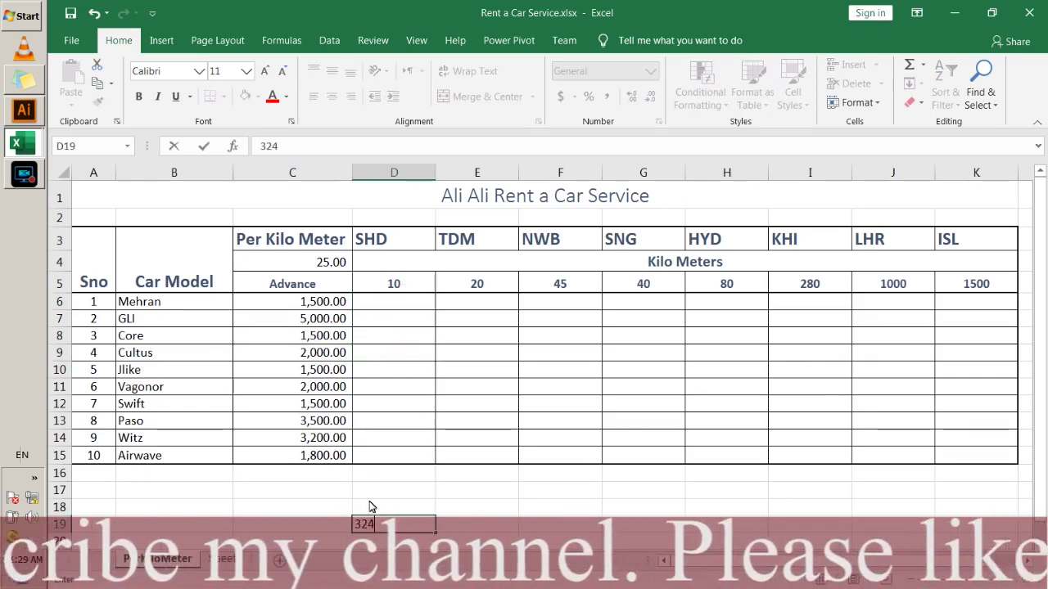
key(Escape)
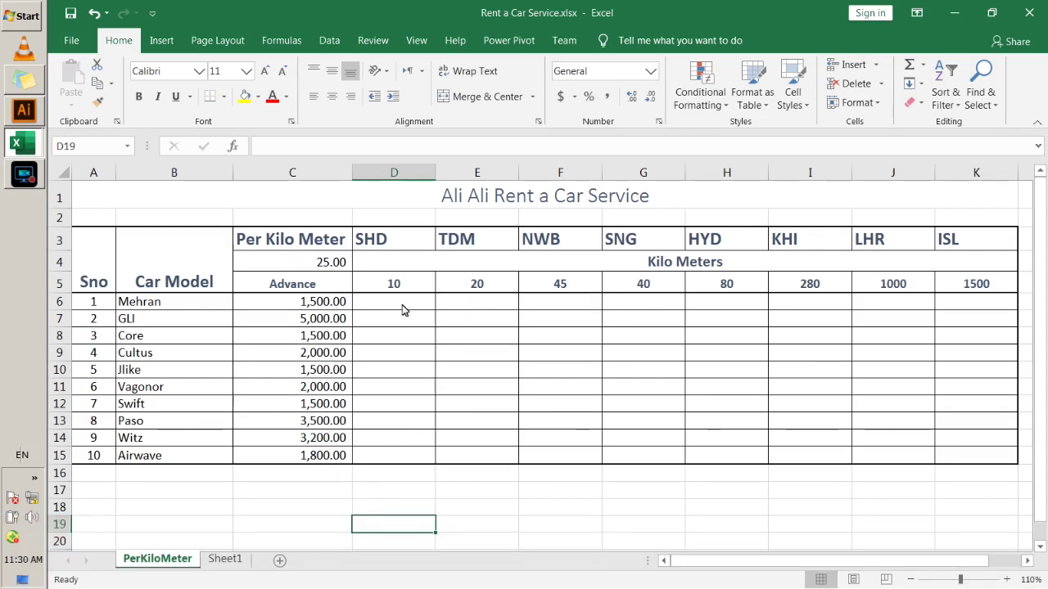
Select the fare grid D6:K15, then the header, model and blank ranges around it.
drag(402, 308, 976, 468)
mouse_move(990, 236)
mouse_down()
mouse_move(130, 278)
mouse_move(348, 458)
mouse_up()
click(135, 336)
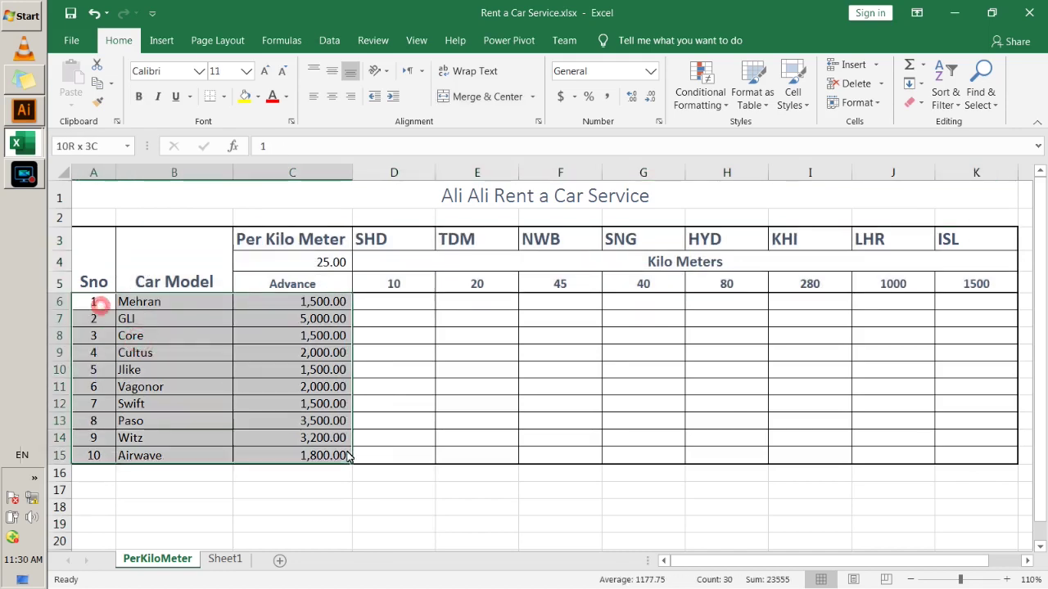
mouse_move(135, 477)
mouse_down()
mouse_move(897, 563)
mouse_move(696, 470)
mouse_up()
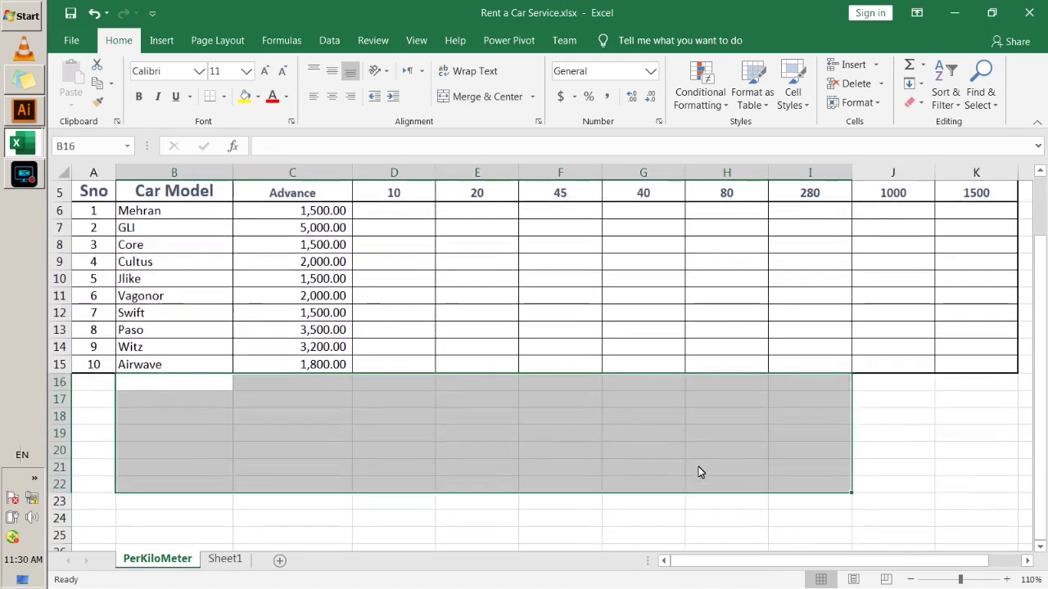
scroll(696, 458, up, 2)
click(661, 395)
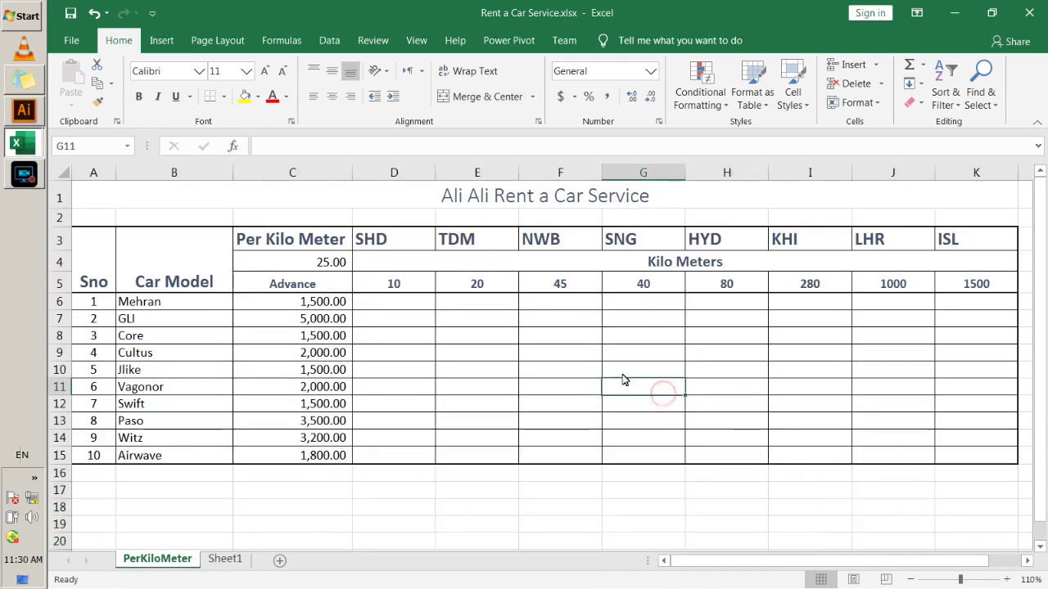
click(394, 324)
Turn Lock Cell off for the fare grid D6:K15.
click(858, 104)
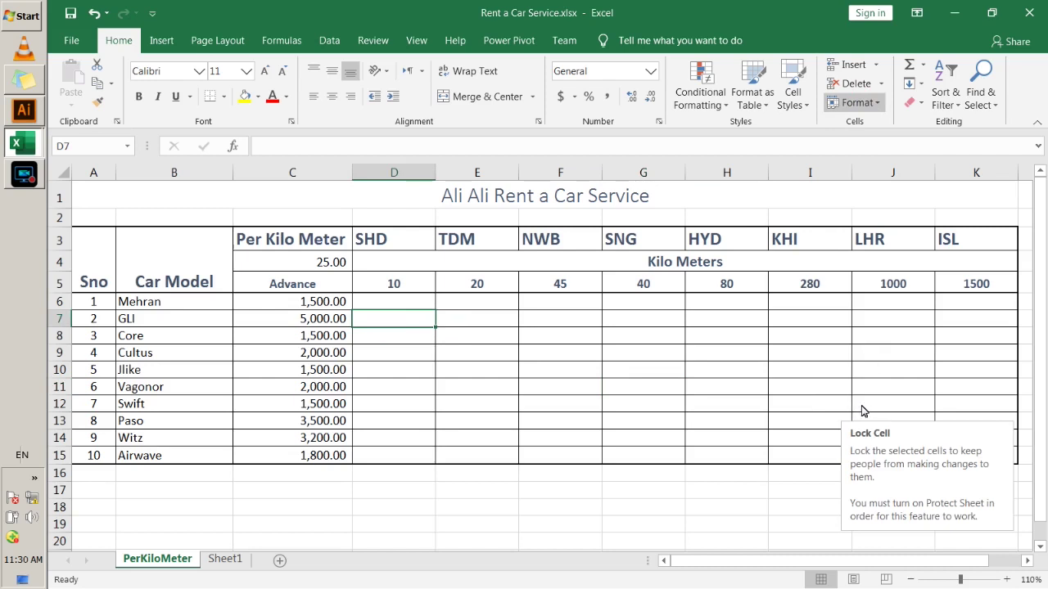
click(543, 350)
drag(414, 309, 979, 471)
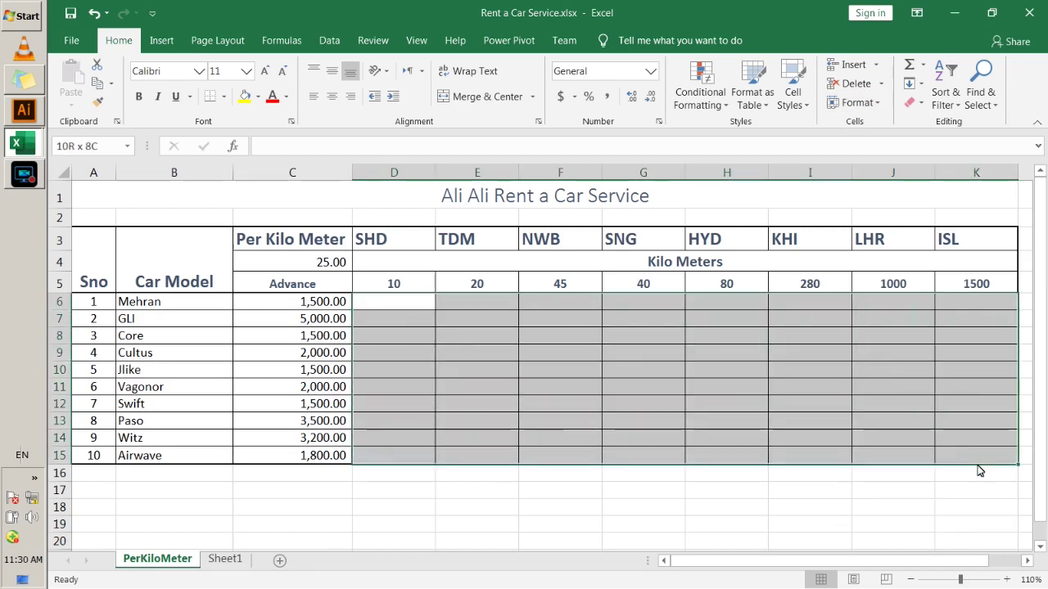
click(853, 104)
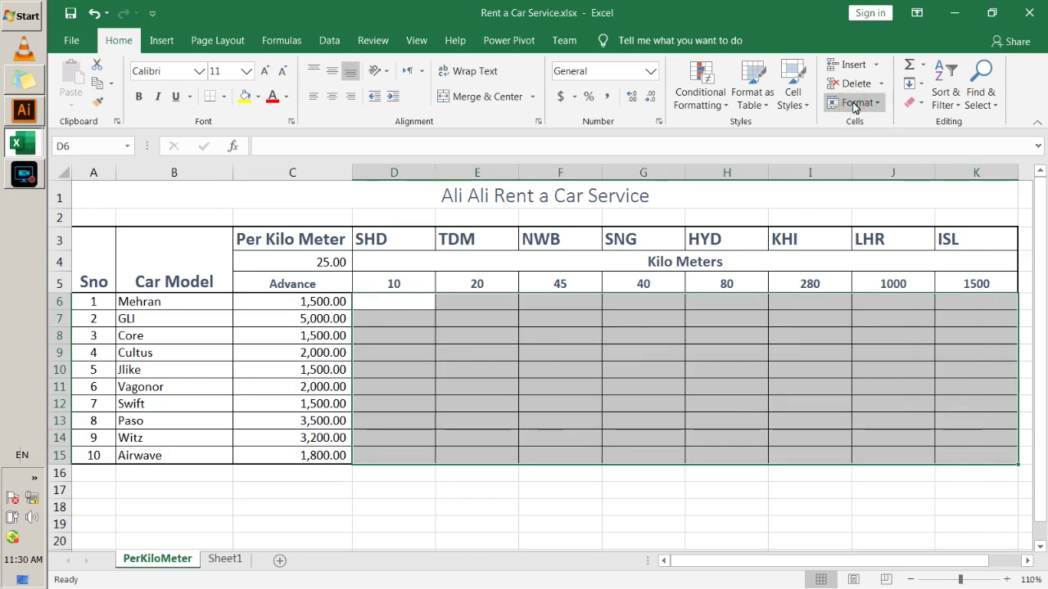
click(830, 407)
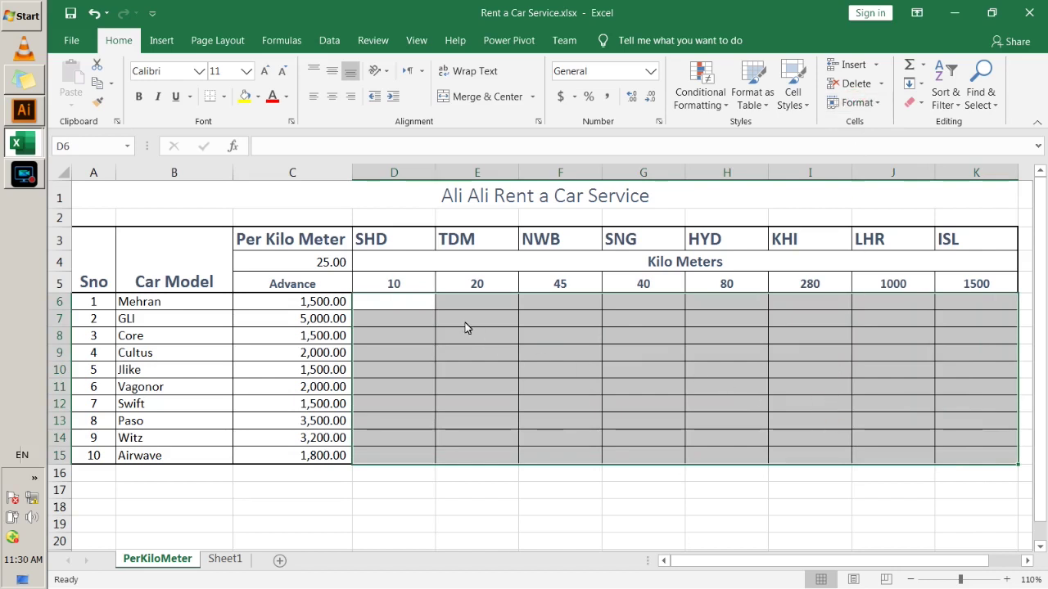
click(227, 491)
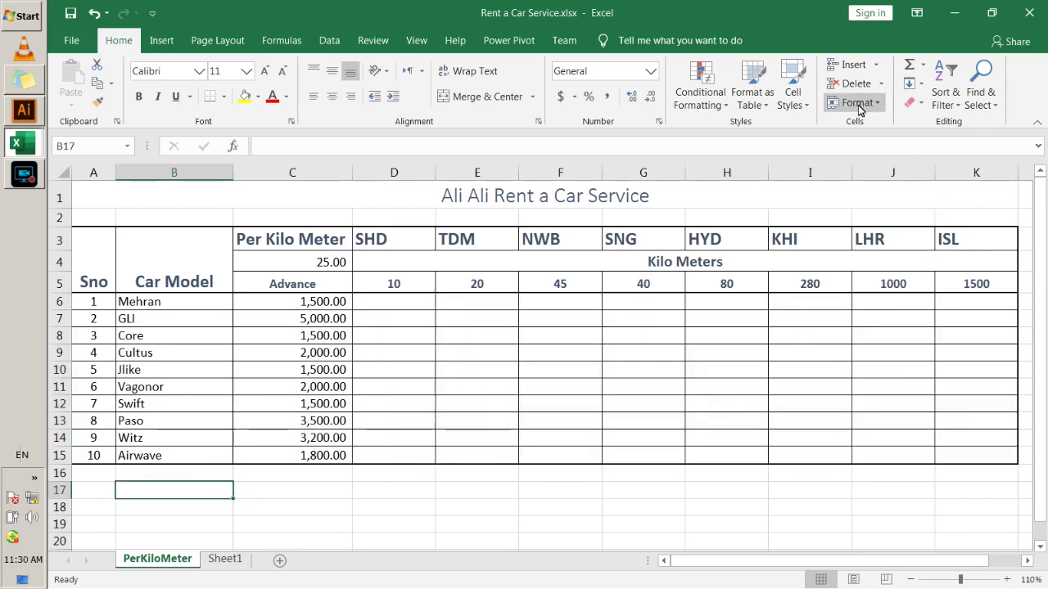
click(618, 402)
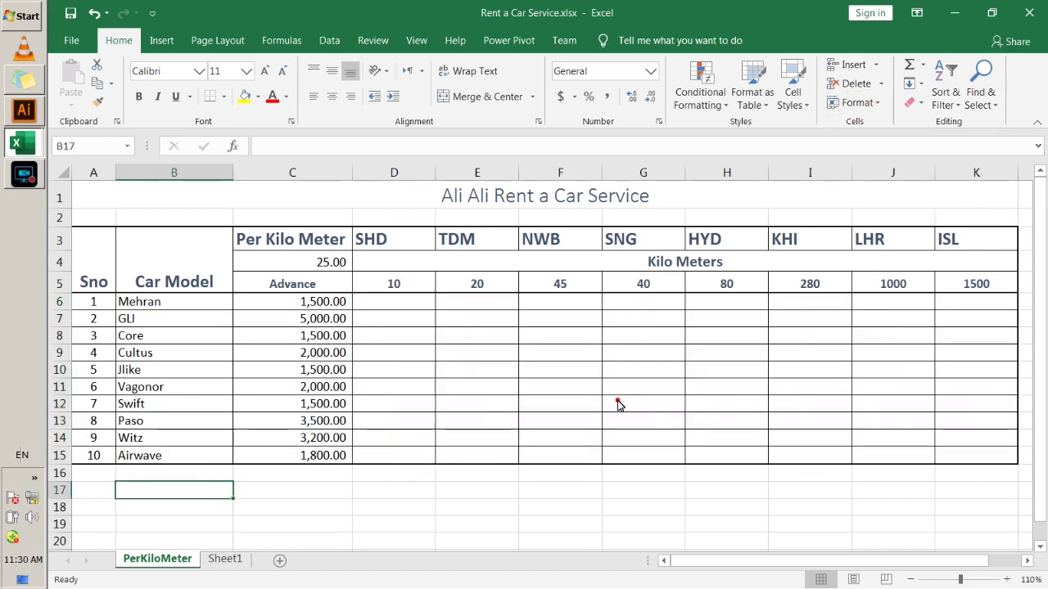
drag(405, 304, 819, 452)
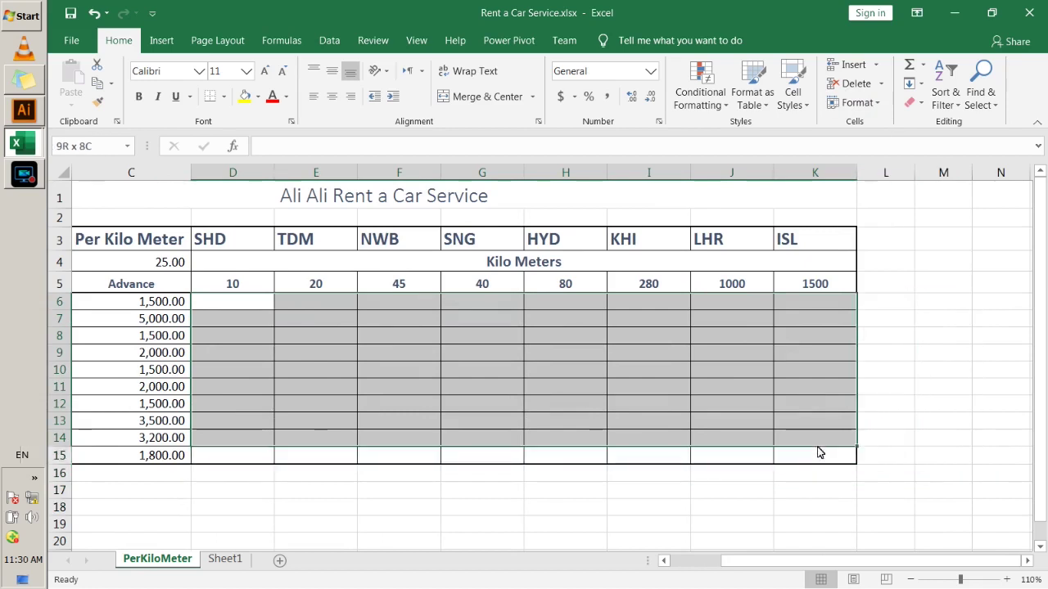
click(856, 83)
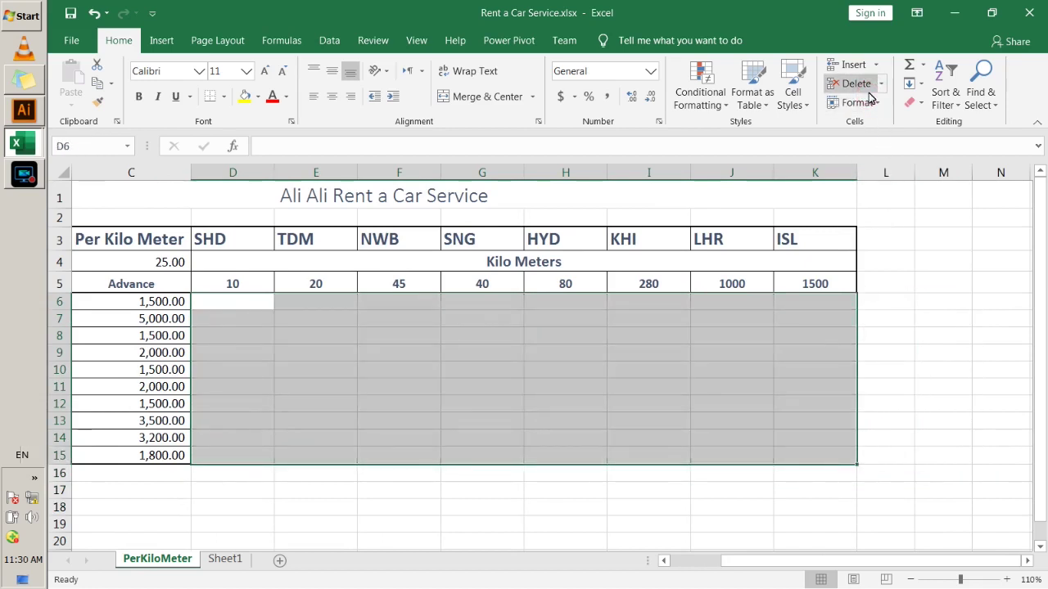
key(ctrl+z)
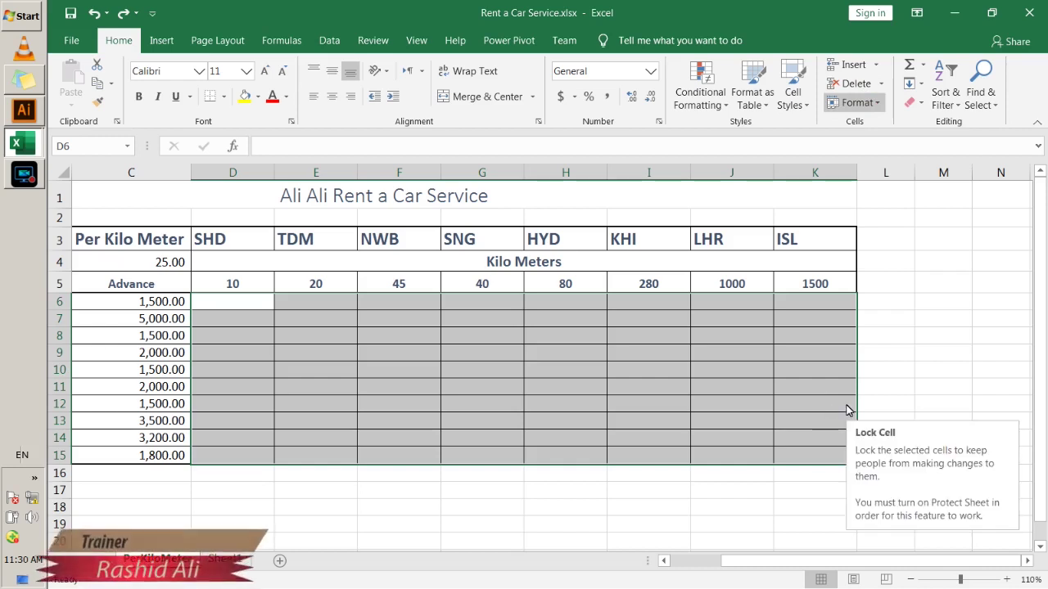
drag(315, 507, 88, 488)
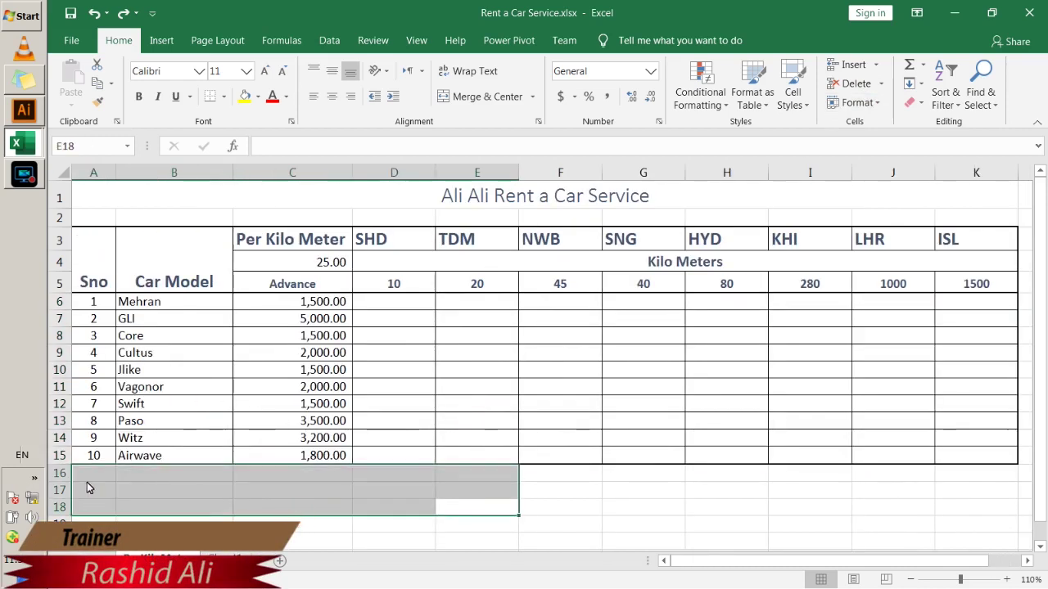
click(88, 488)
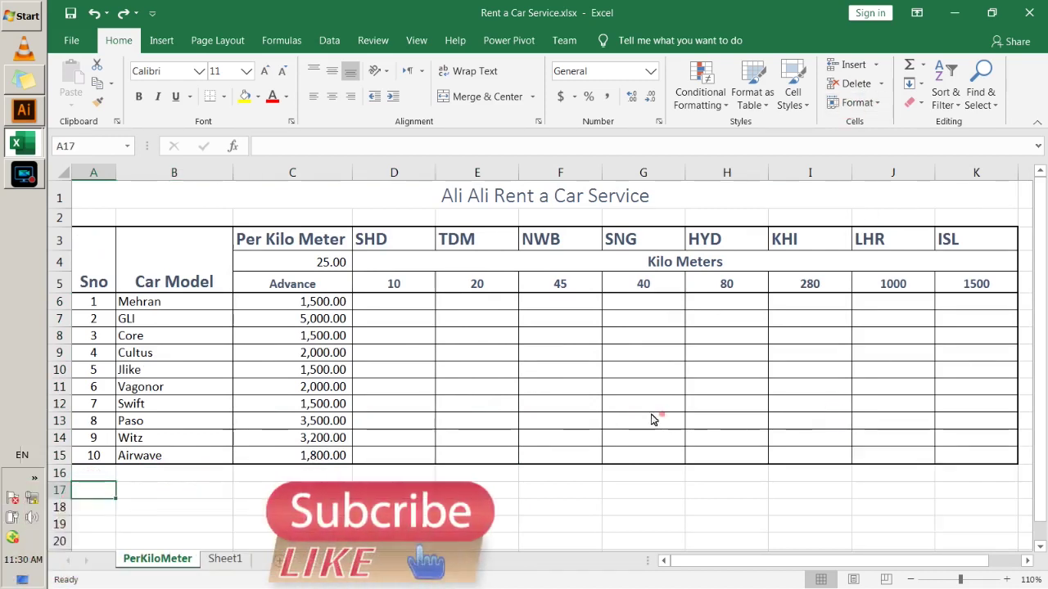
click(397, 353)
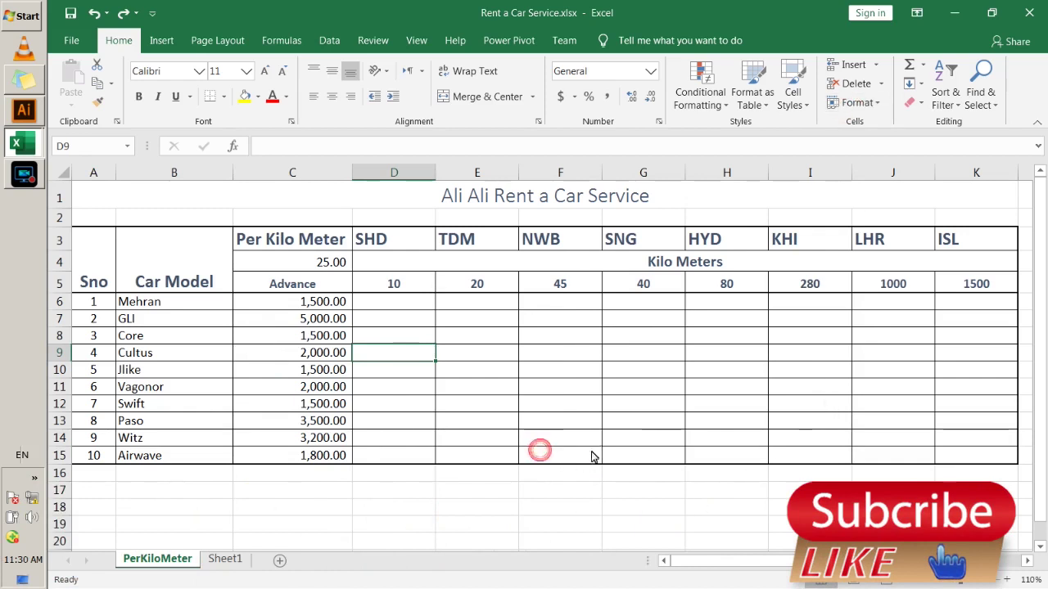
click(476, 438)
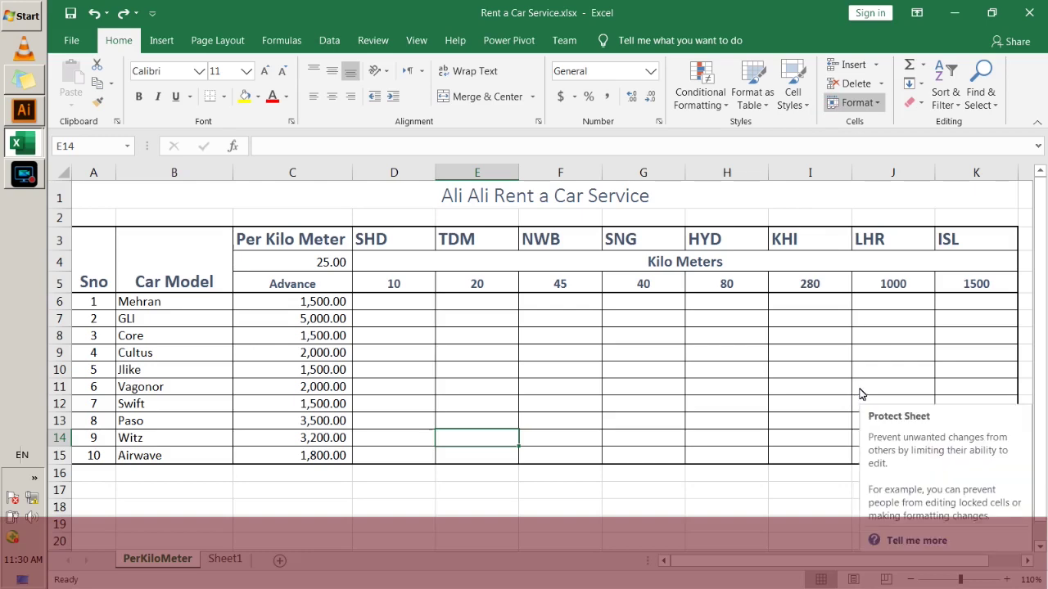
Protect the PerKiloMeter sheet with a confirmed password, allowing only unlocked cells to be selected.
click(860, 388)
drag(860, 137, 396, 255)
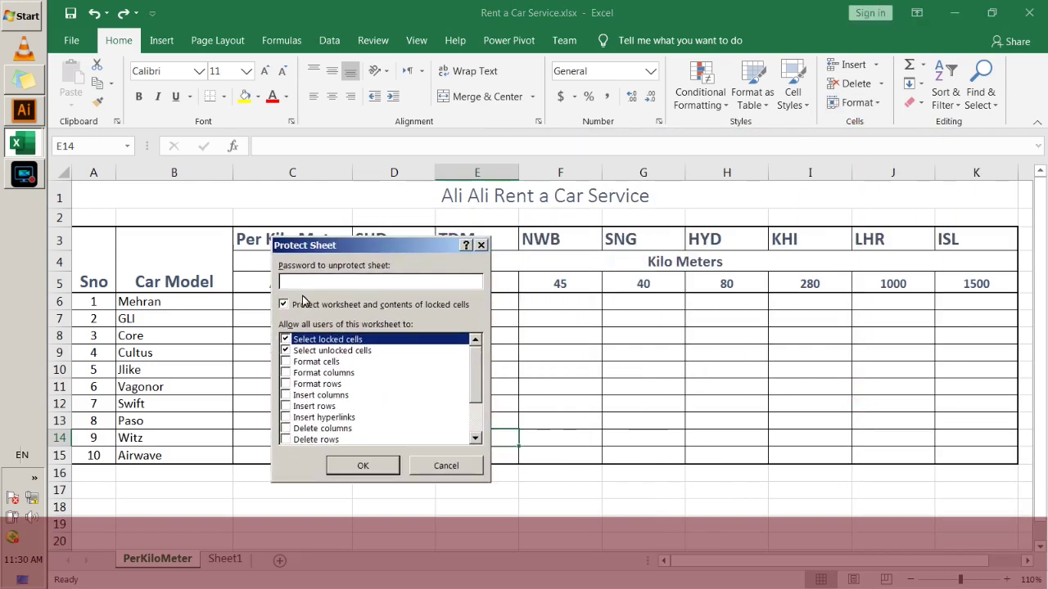
click(375, 283)
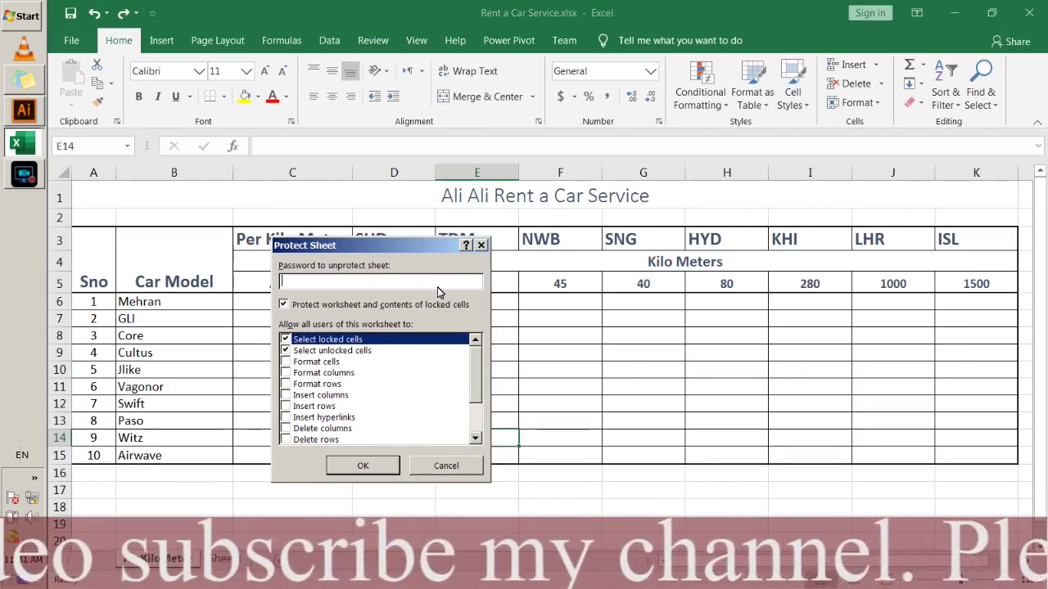
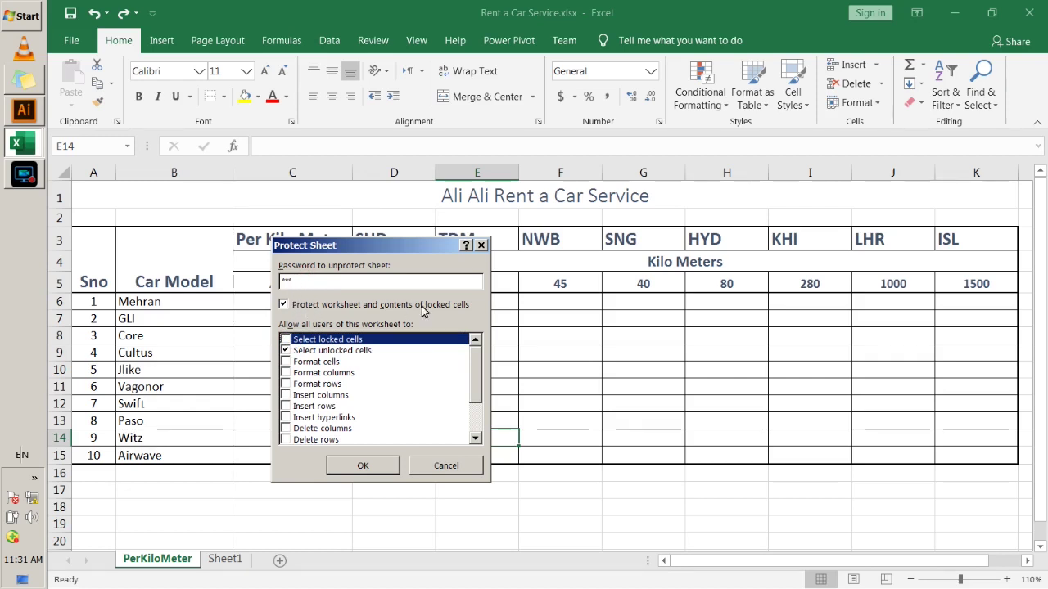
click(307, 352)
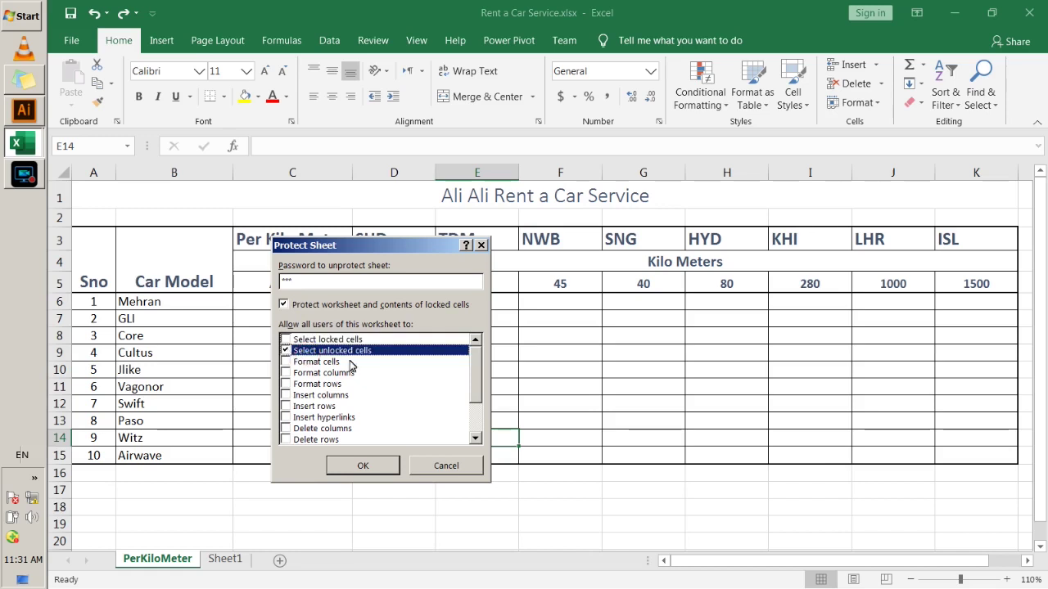
click(363, 466)
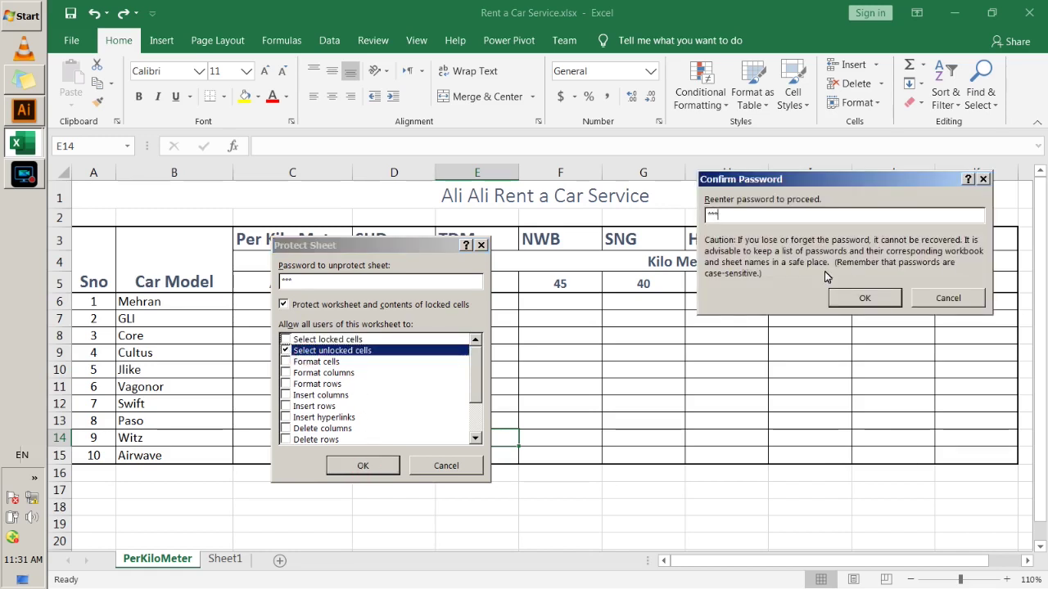
click(853, 301)
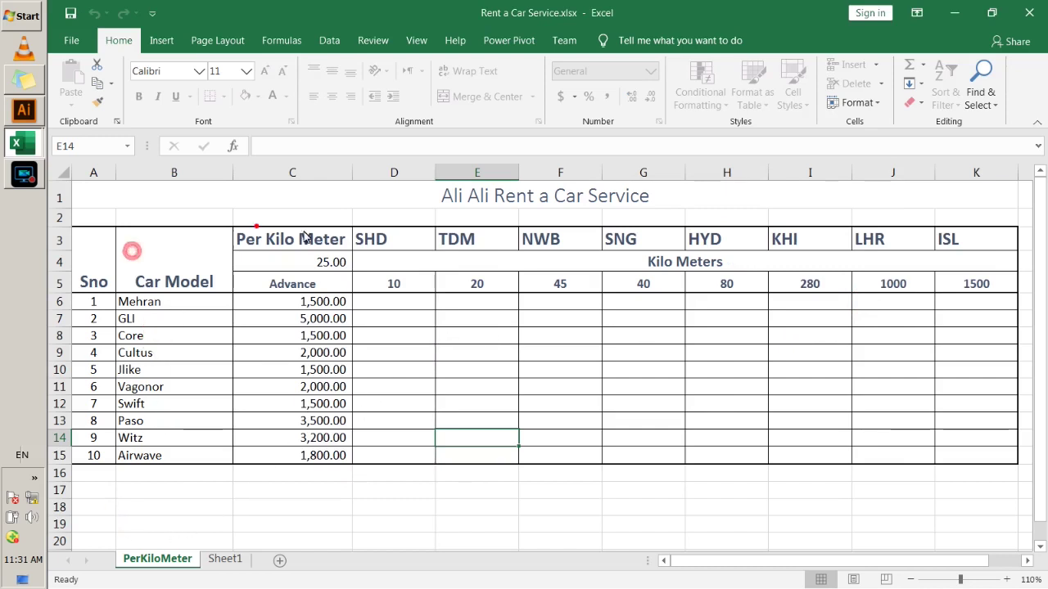
click(381, 300)
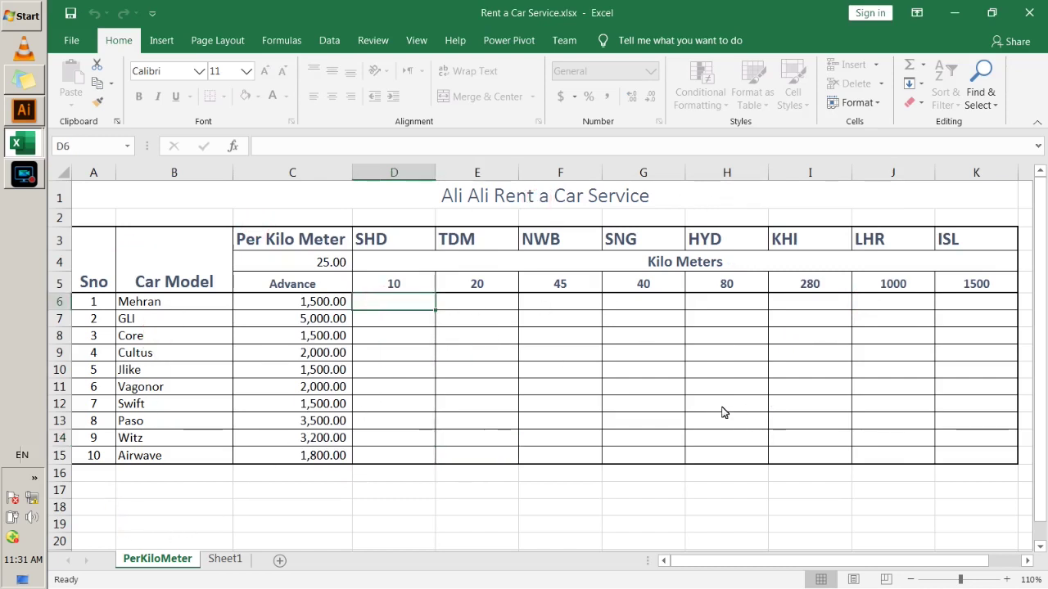
key(Right)
key(Right)
key(Right)
key(Left)
key(Down)
key(Down)
key(Down)
key(Down)
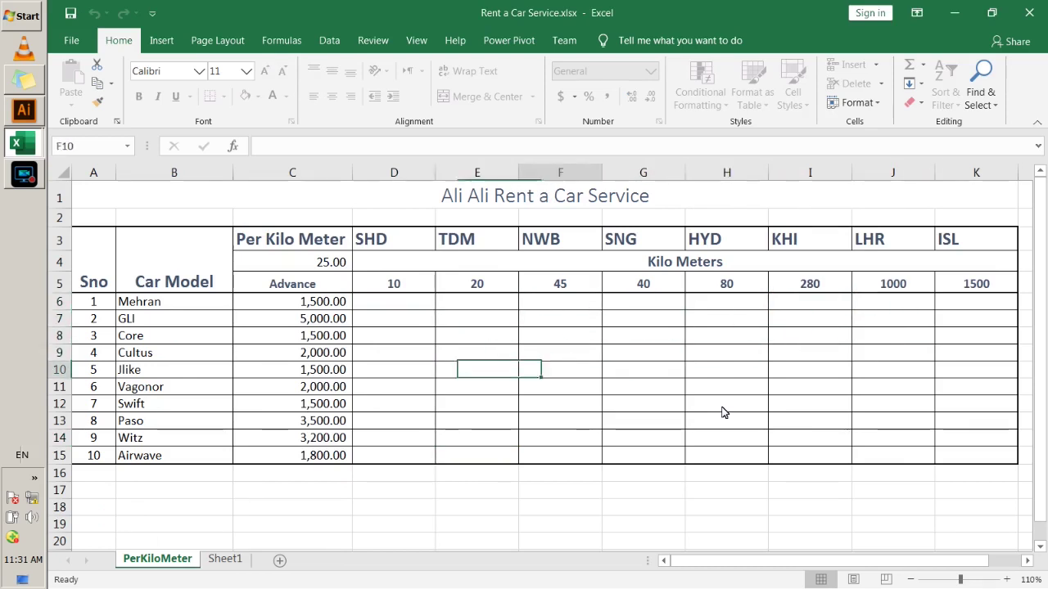
key(Right)
key(Down)
key(Down)
key(Right)
key(Right)
key(Right)
key(Down)
key(Down)
key(Down)
key(Left)
key(Up)
key(Up)
key(Up)
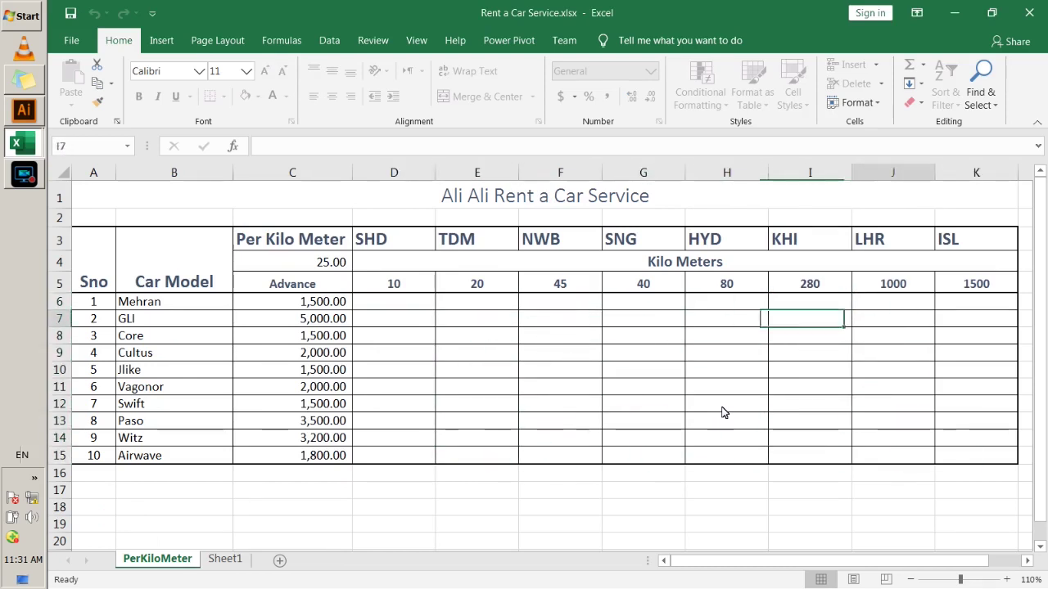
key(Left)
key(Down)
key(Down)
key(Left)
key(Down)
key(Down)
key(Right)
key(Return)
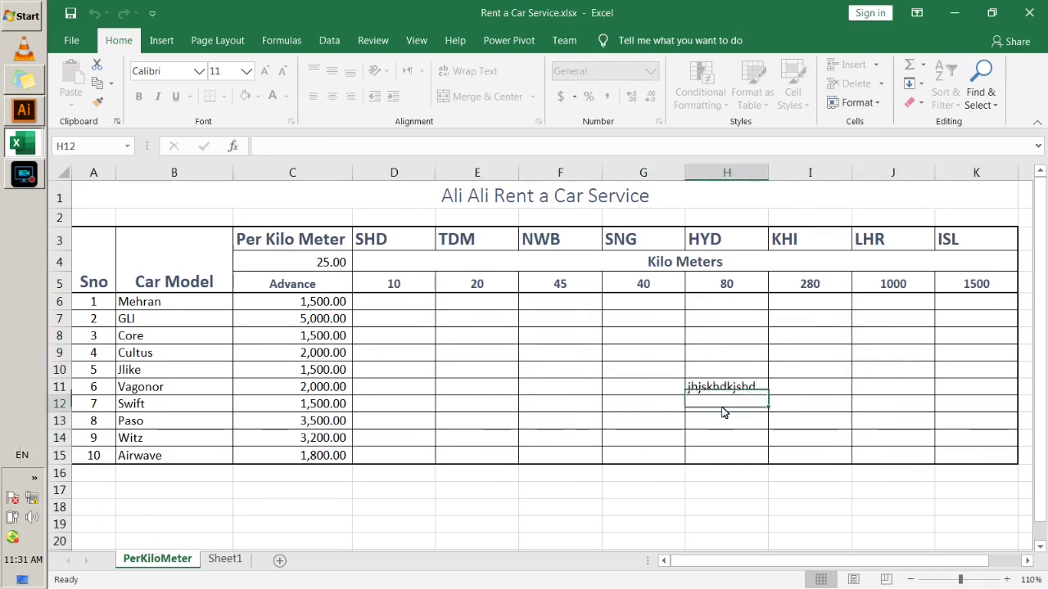
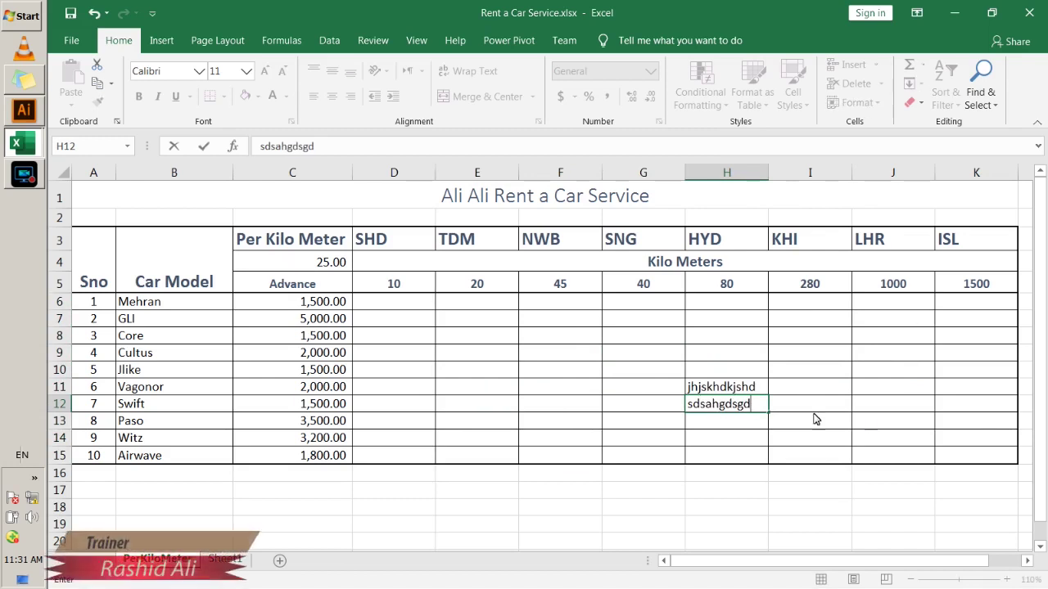
click(416, 528)
click(735, 386)
drag(739, 356, 722, 442)
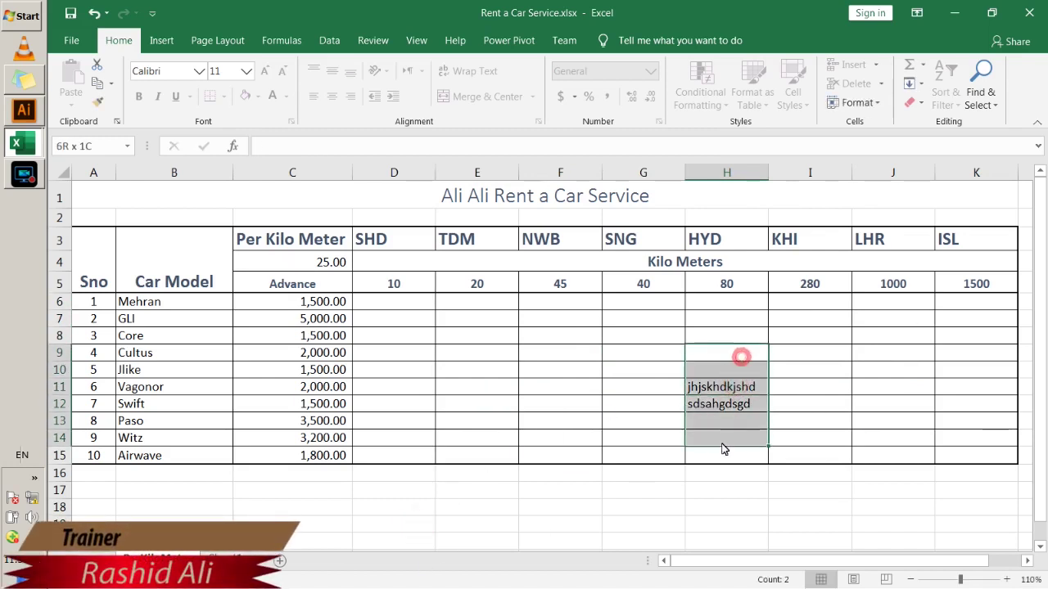
key(Delete)
click(480, 354)
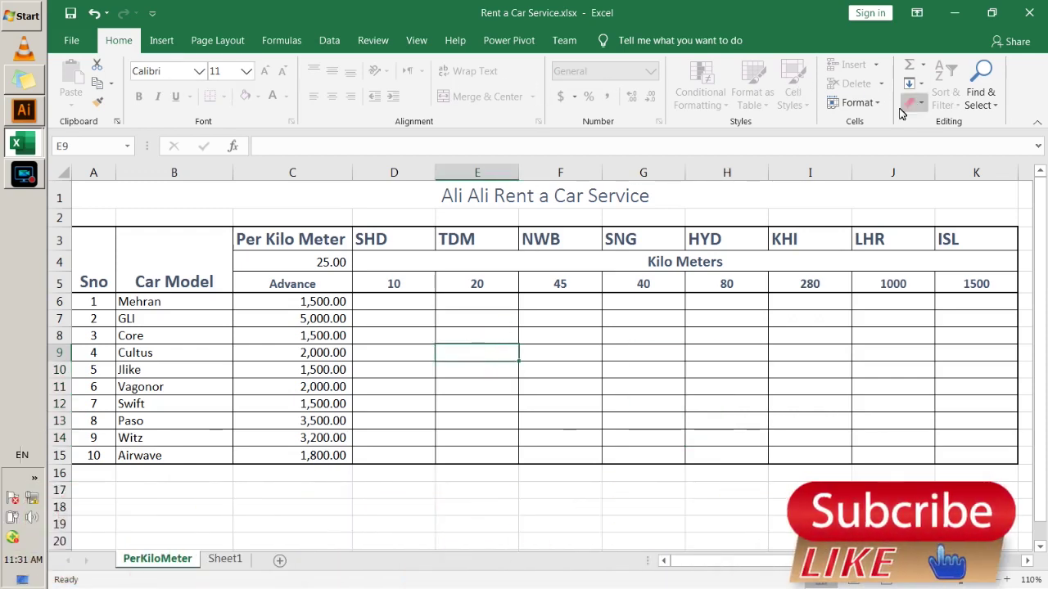
Unprotect the PerKiloMeter sheet by entering its password.
click(864, 111)
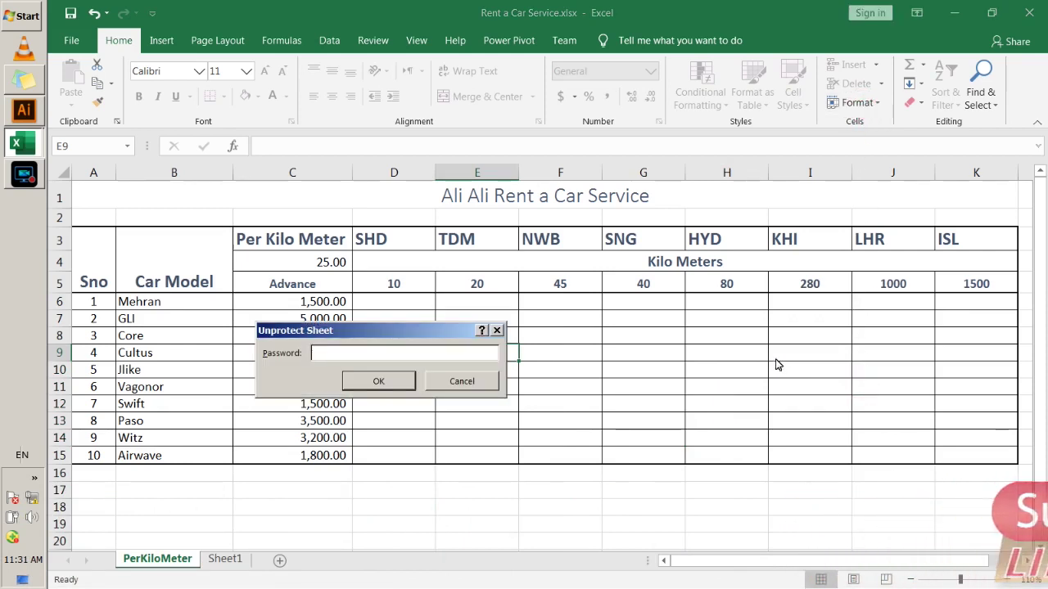
click(377, 375)
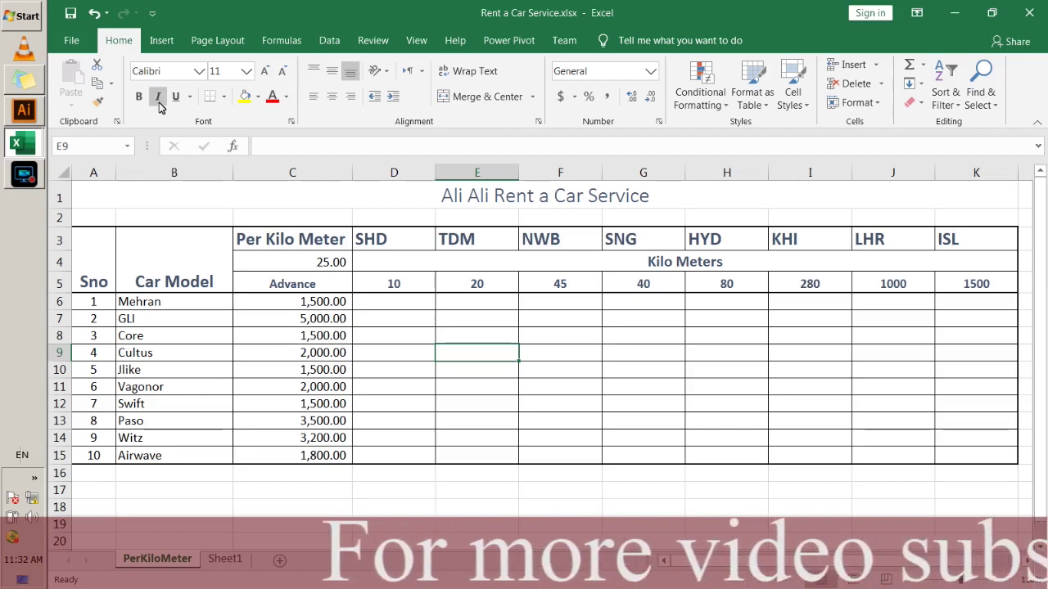
Open ITEMS_SOLD_PURCHASED_REPORT.xlsx from Recent and narrow the Whole Profit column.
click(73, 41)
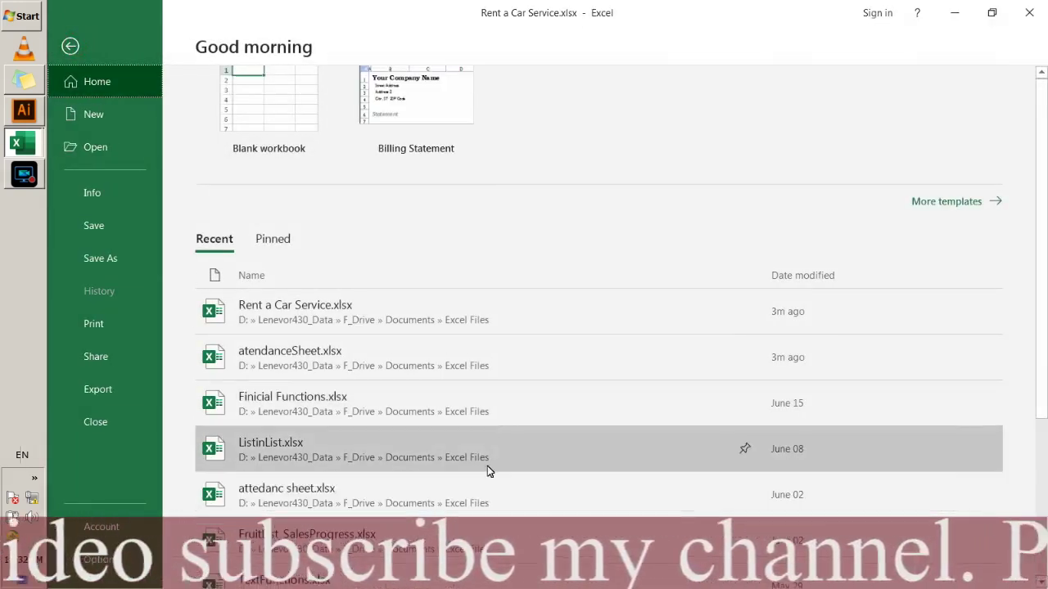
scroll(487, 471, down, 3)
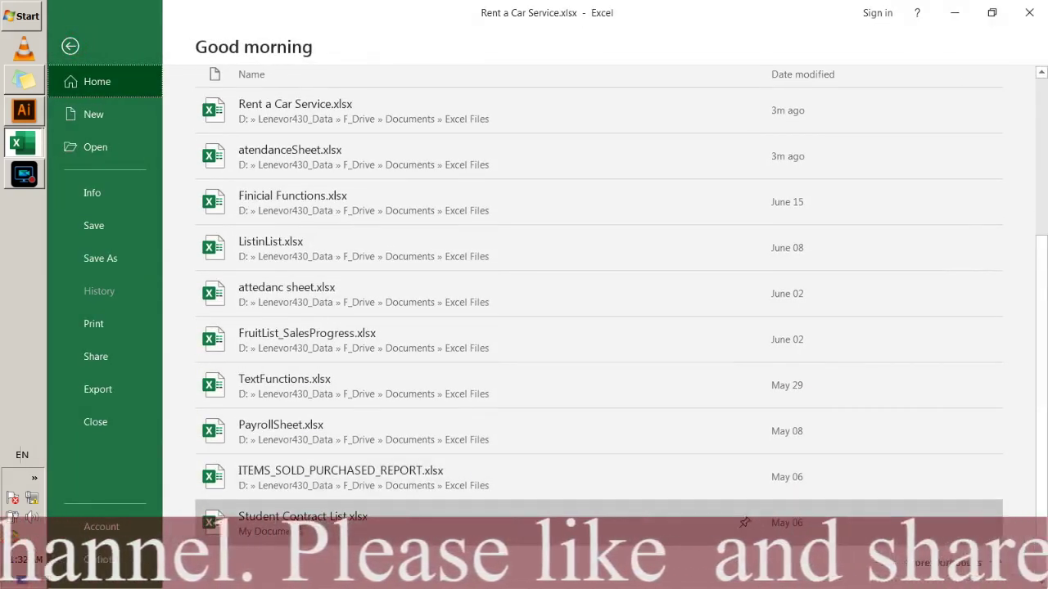
click(327, 483)
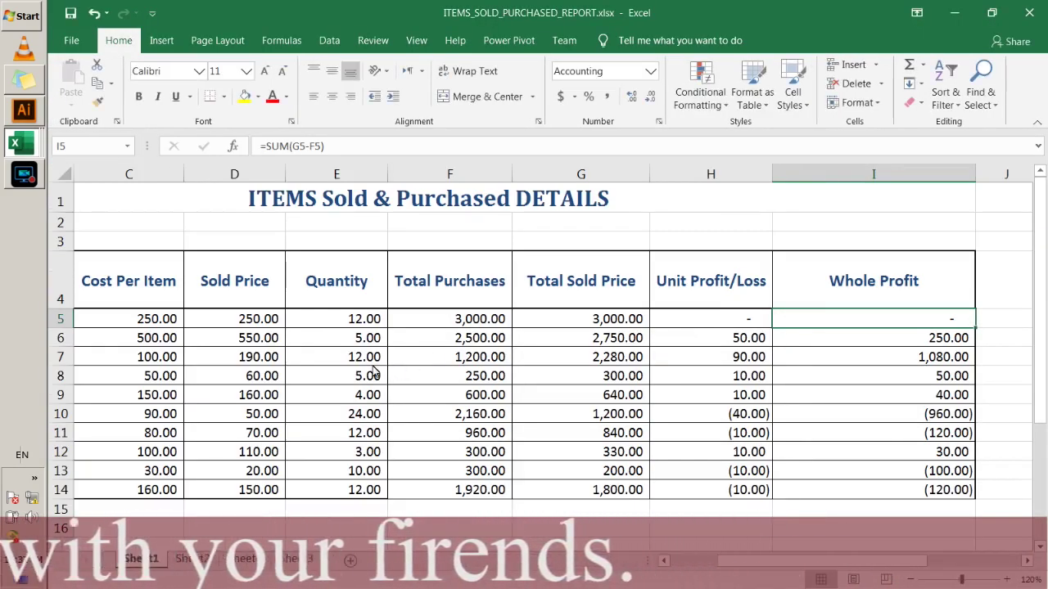
click(374, 364)
click(835, 342)
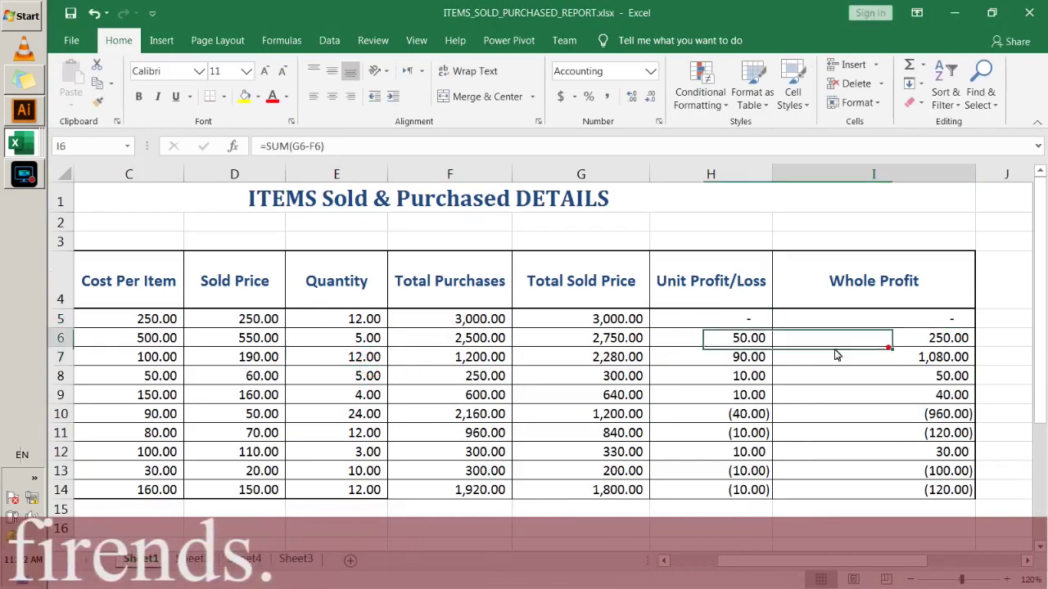
drag(975, 173, 916, 174)
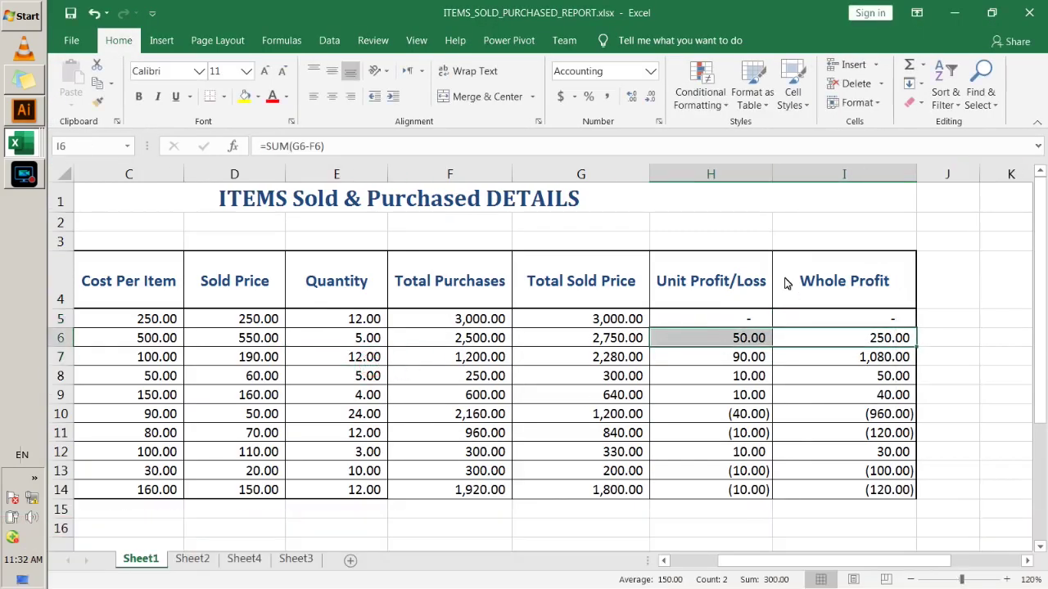
Scroll back to column B and check item names, costs, sold prices and quantities.
click(768, 324)
click(614, 299)
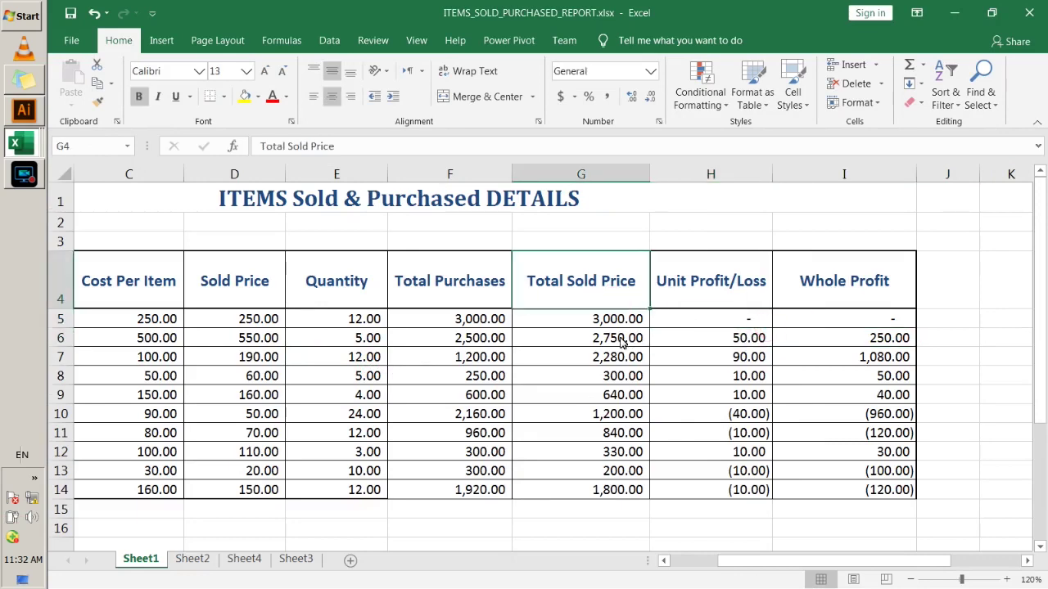
drag(619, 338, 87, 336)
click(415, 377)
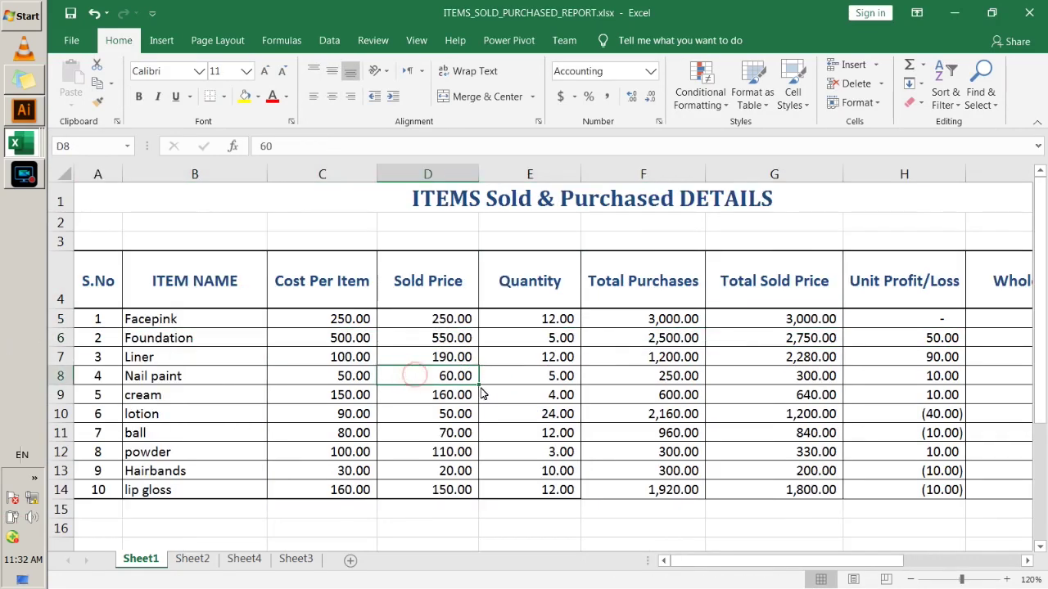
click(178, 321)
click(318, 323)
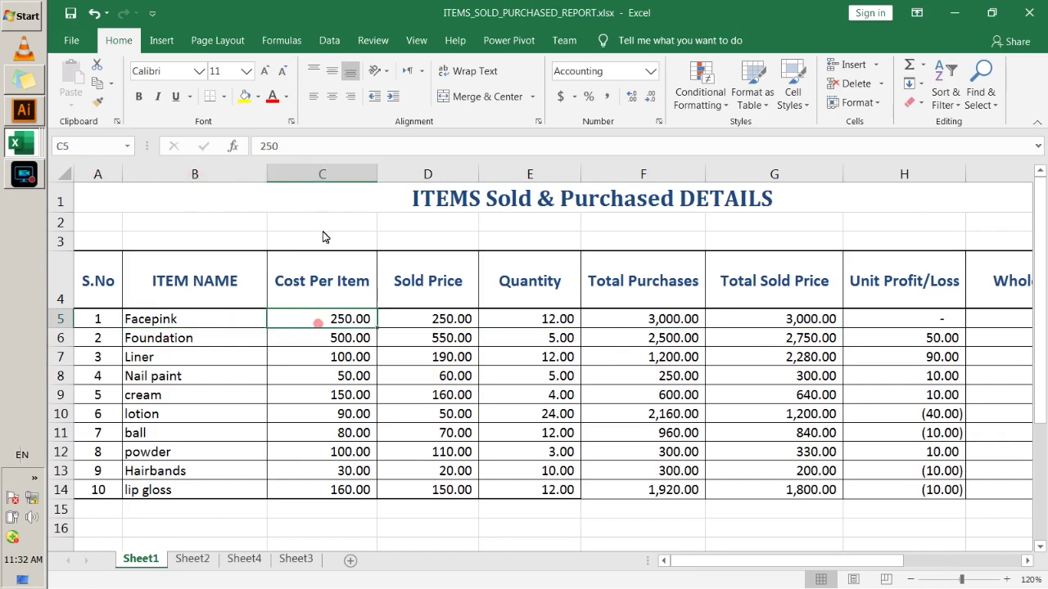
drag(437, 343, 435, 362)
click(549, 320)
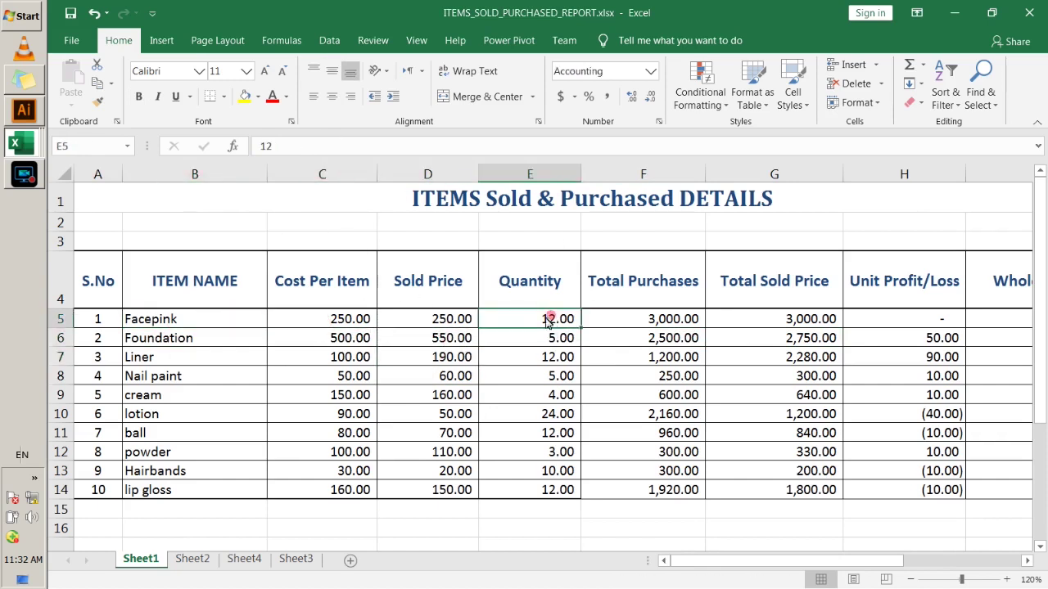
Inspect the Total Purchases and Unit Profit/Loss formulas in rows 5 and 6.
click(653, 326)
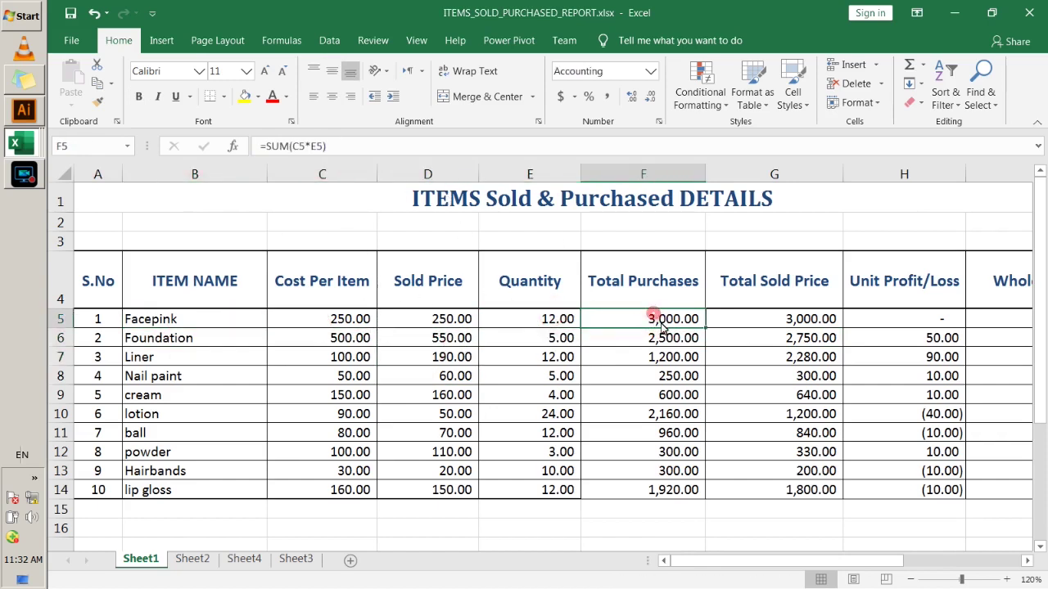
drag(662, 325, 889, 335)
click(771, 335)
click(851, 334)
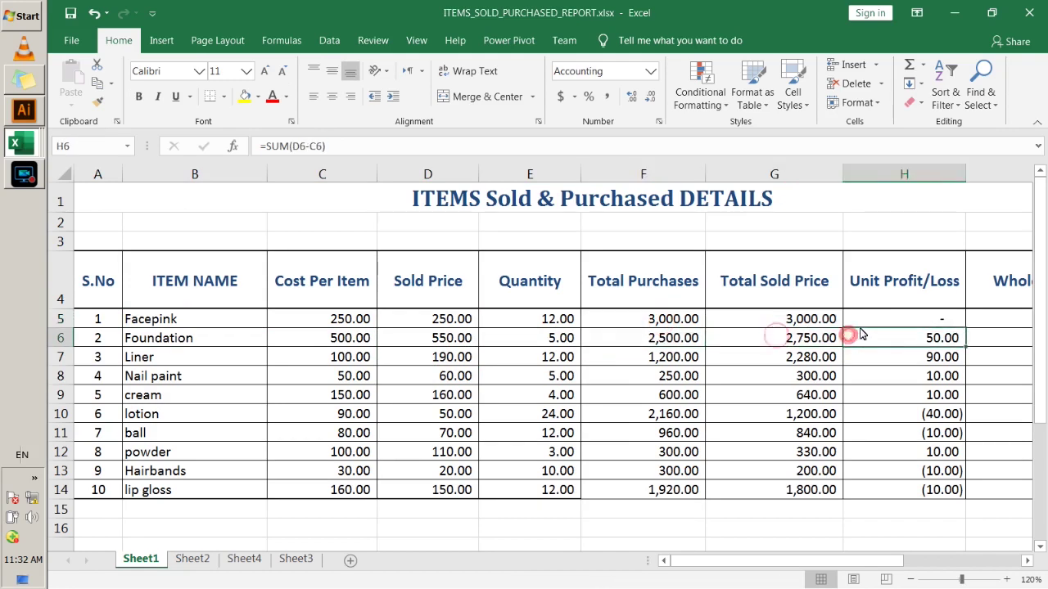
key(Right)
key(Right)
key(Left)
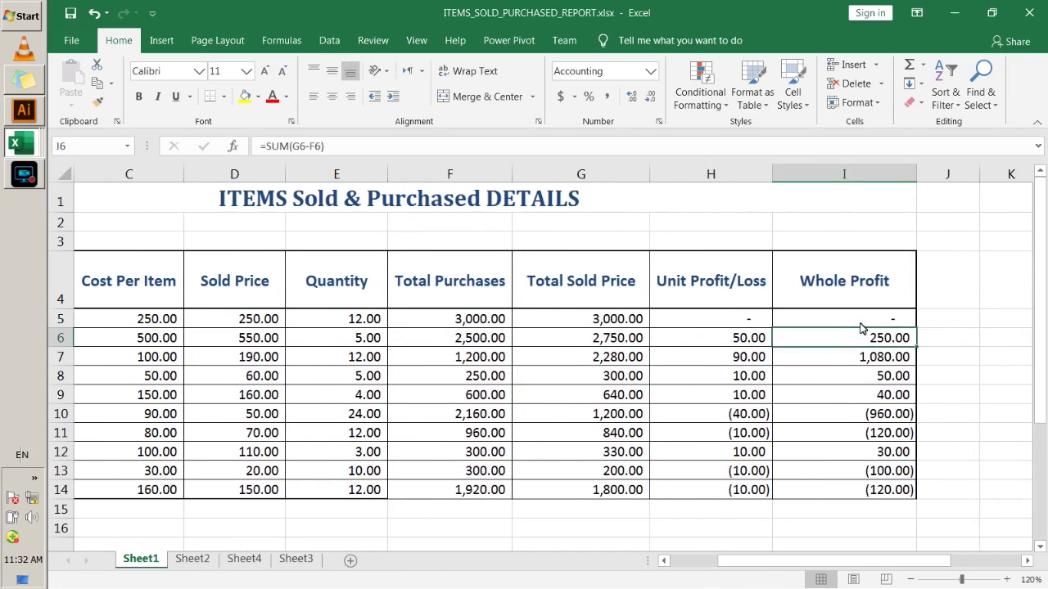
key(Left)
key(Left)
key(Left)
key(Left)
key(Left)
key(Left)
key(Left)
key(Left)
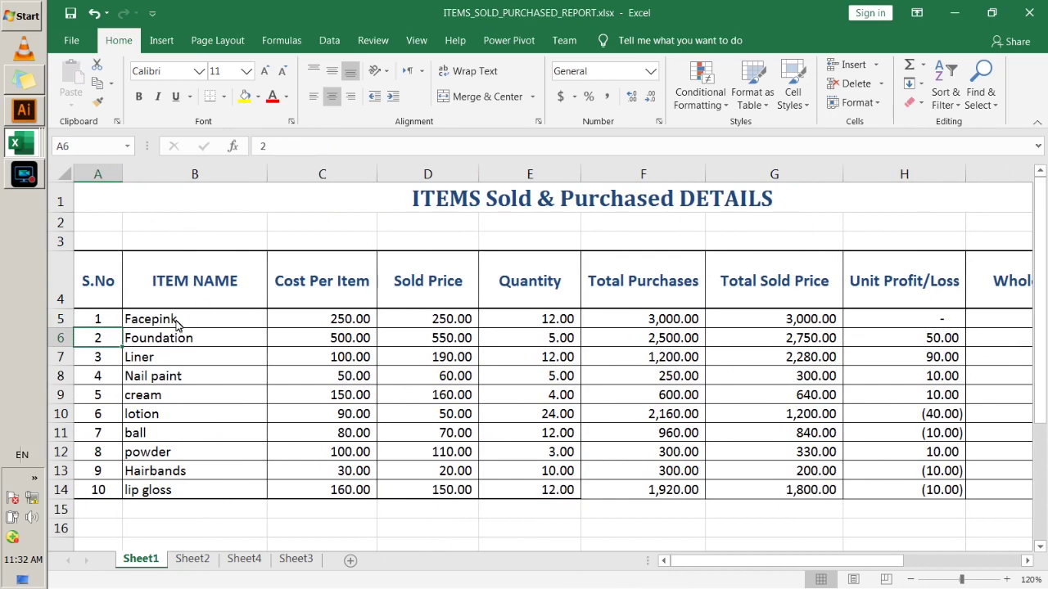
Select the item ranges B5:D14 and B5:F14, then bring up Protect Sheet from C10.
drag(176, 321, 433, 492)
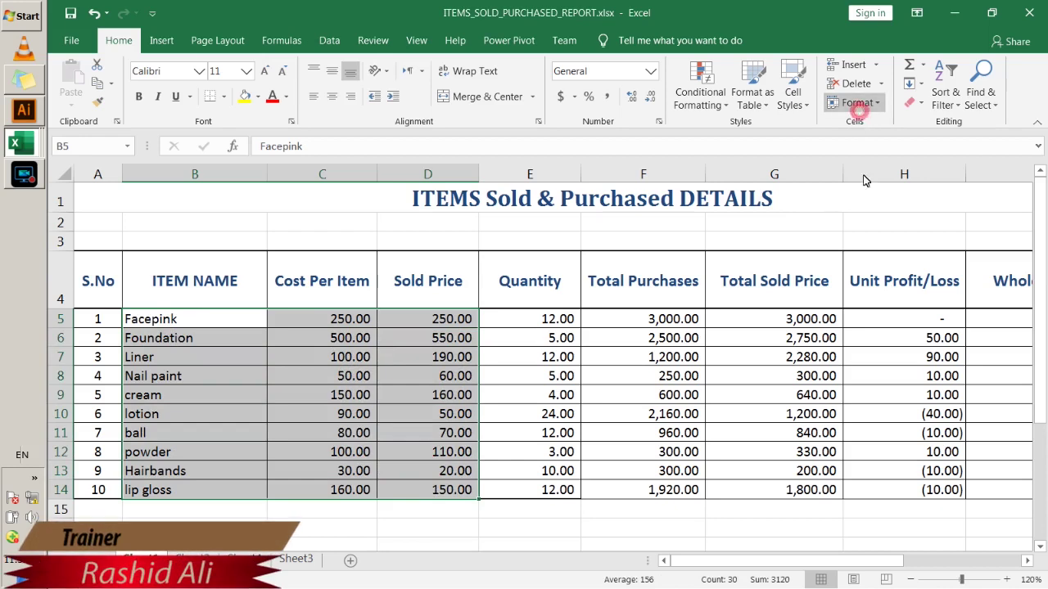
click(836, 404)
click(515, 383)
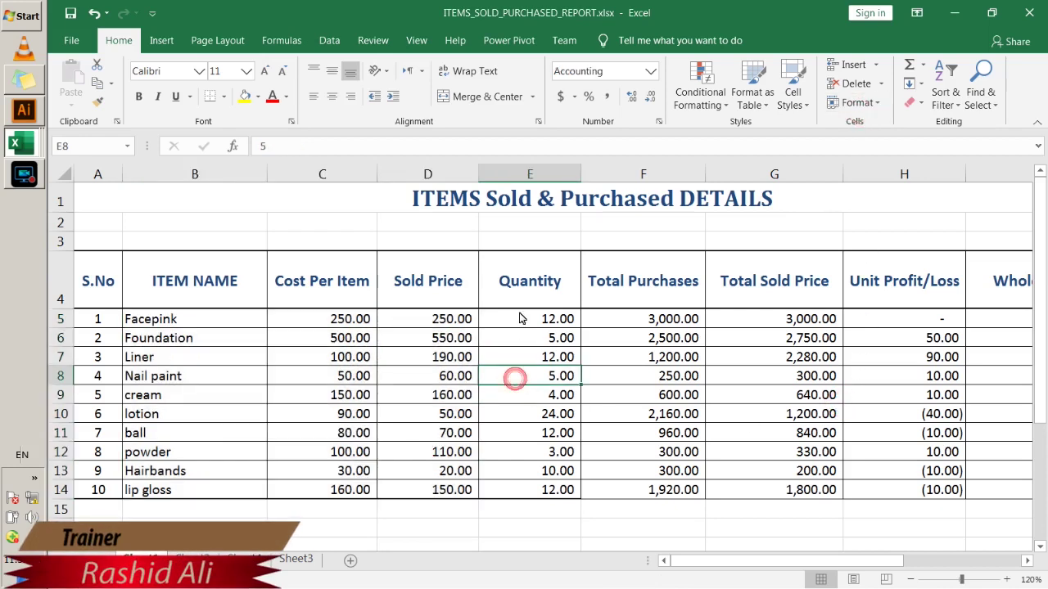
click(521, 317)
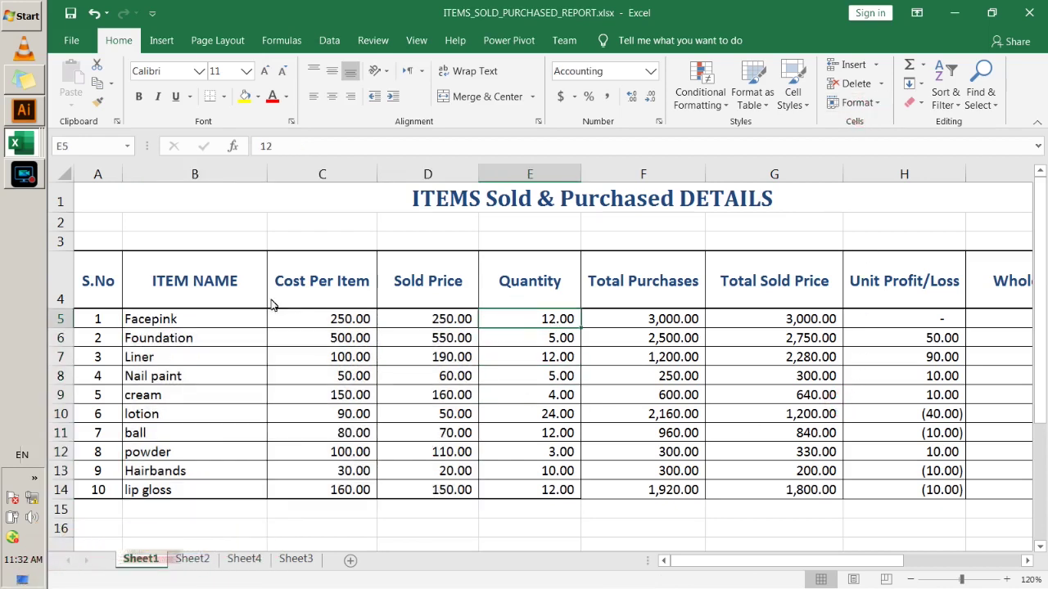
drag(147, 322, 596, 457)
click(304, 414)
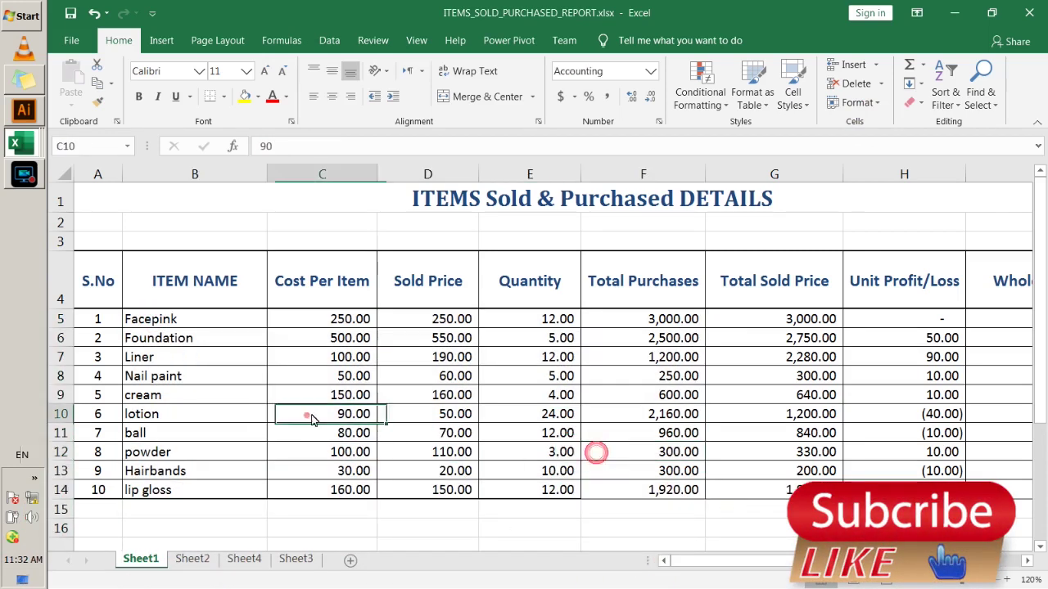
click(872, 386)
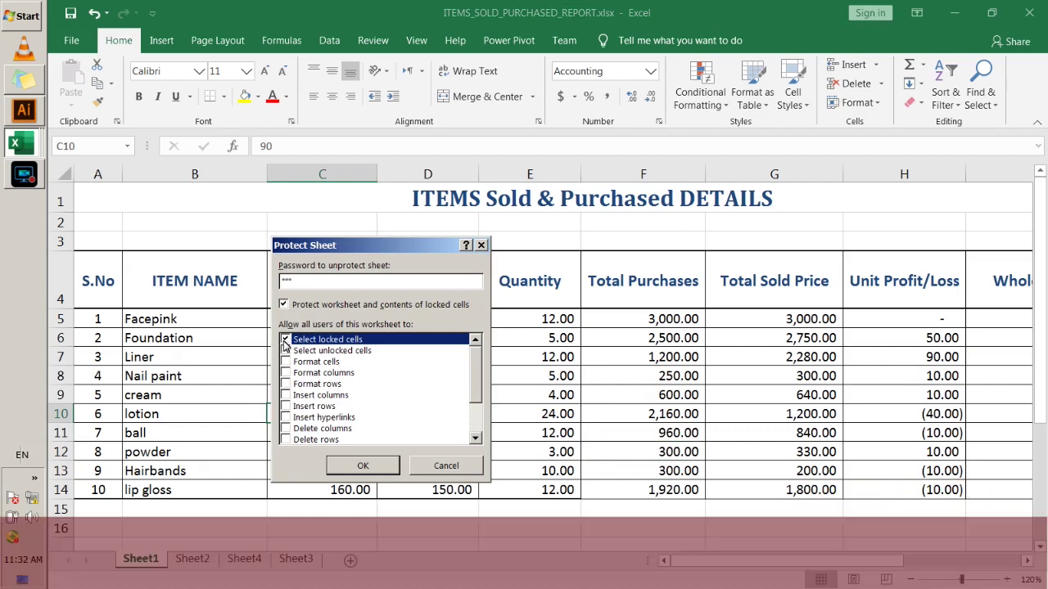
Confirm the sheet password twice, then test selecting cost, price and quantity cells.
click(360, 467)
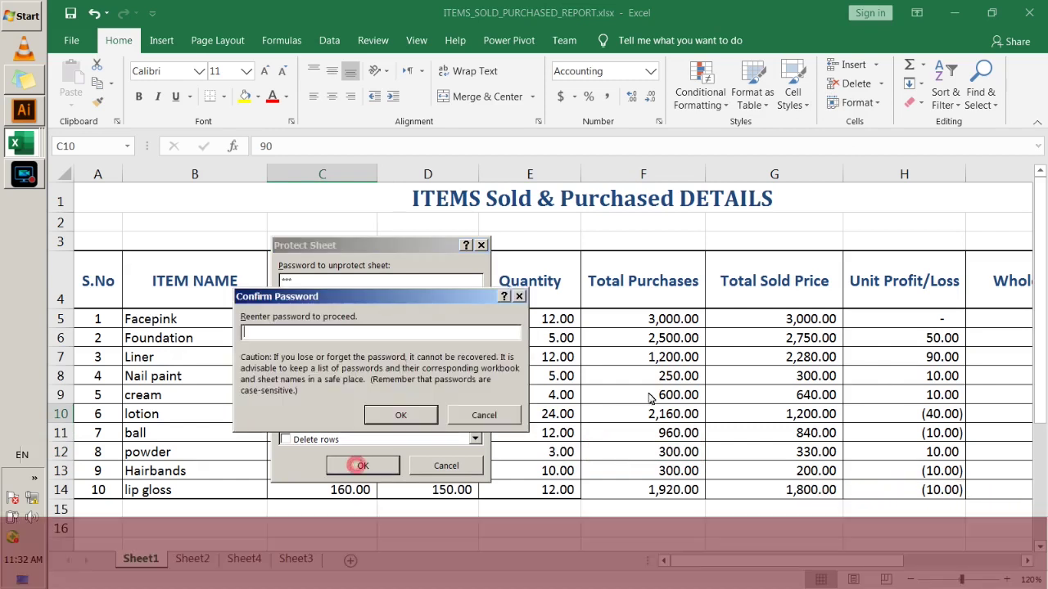
click(409, 417)
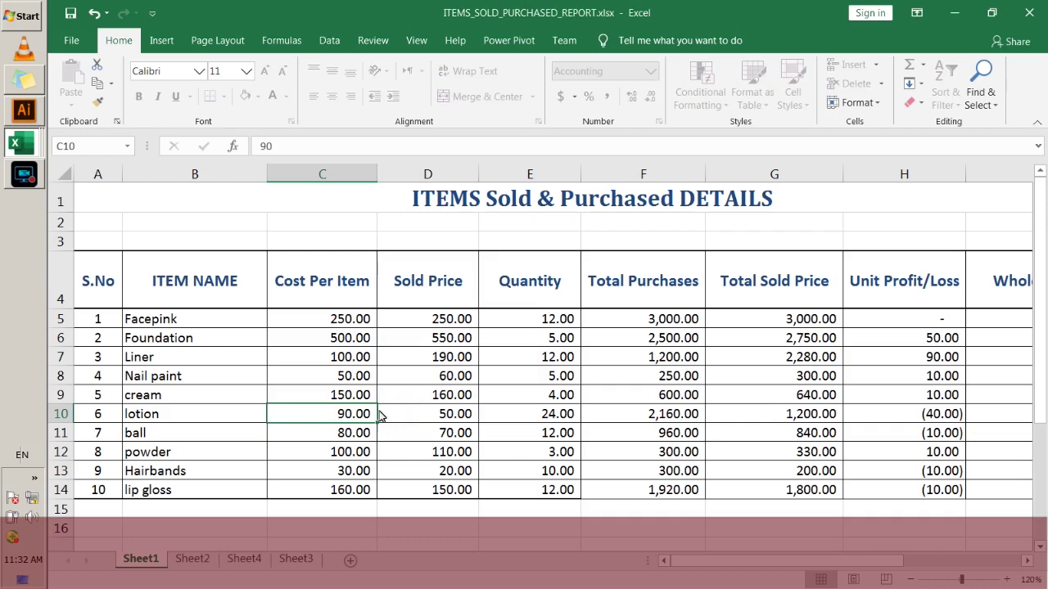
click(354, 394)
drag(360, 322, 447, 338)
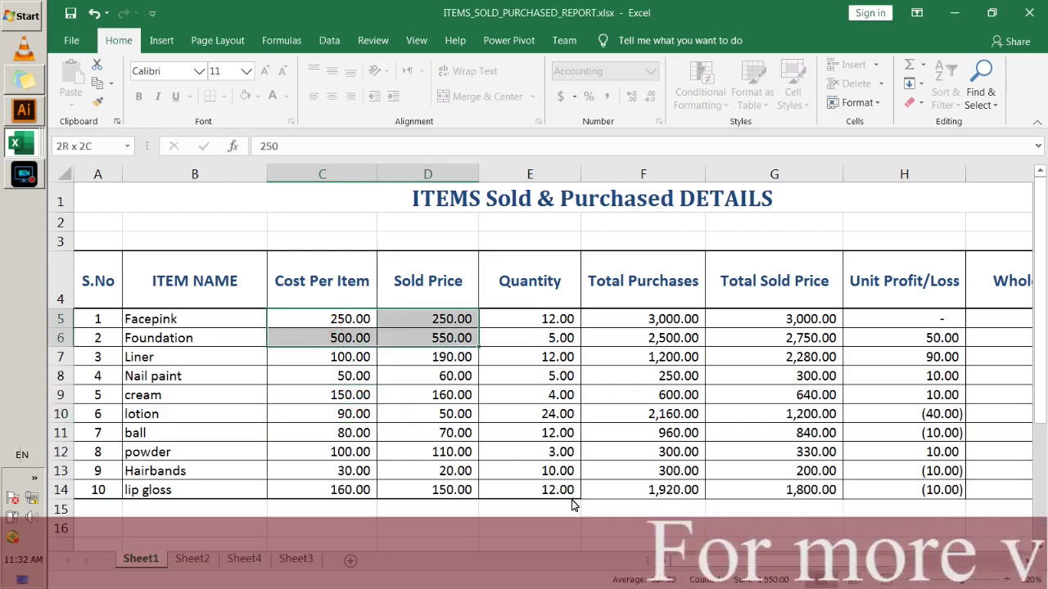
drag(298, 318, 428, 319)
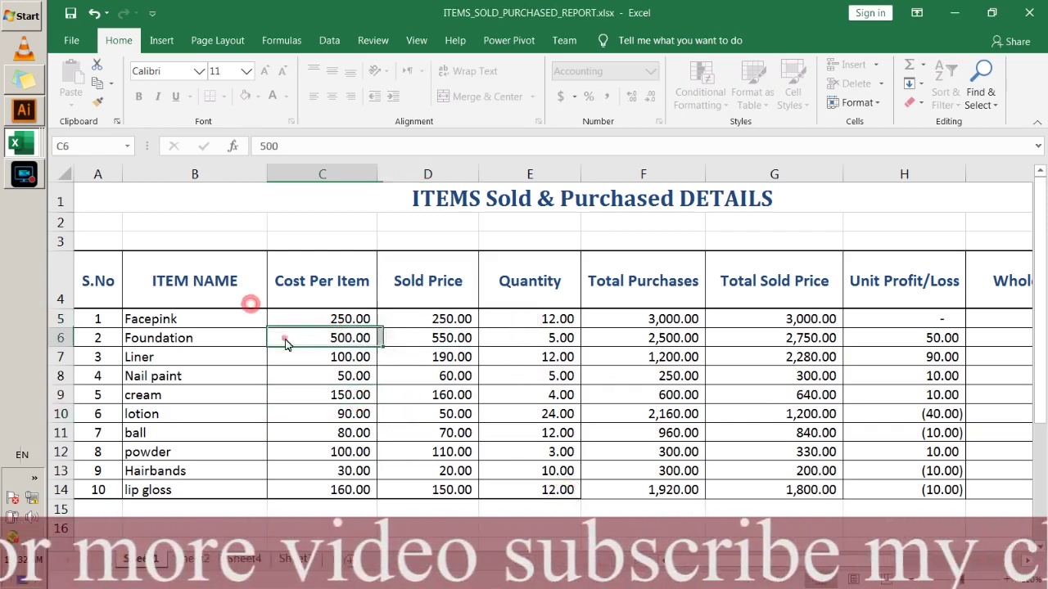
drag(298, 338, 427, 338)
click(299, 355)
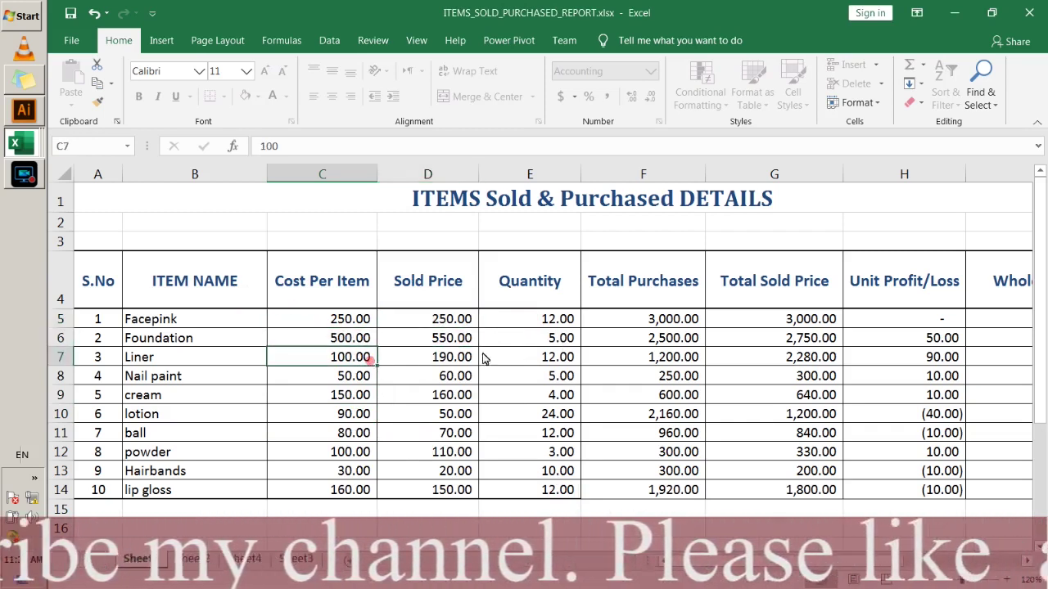
click(508, 331)
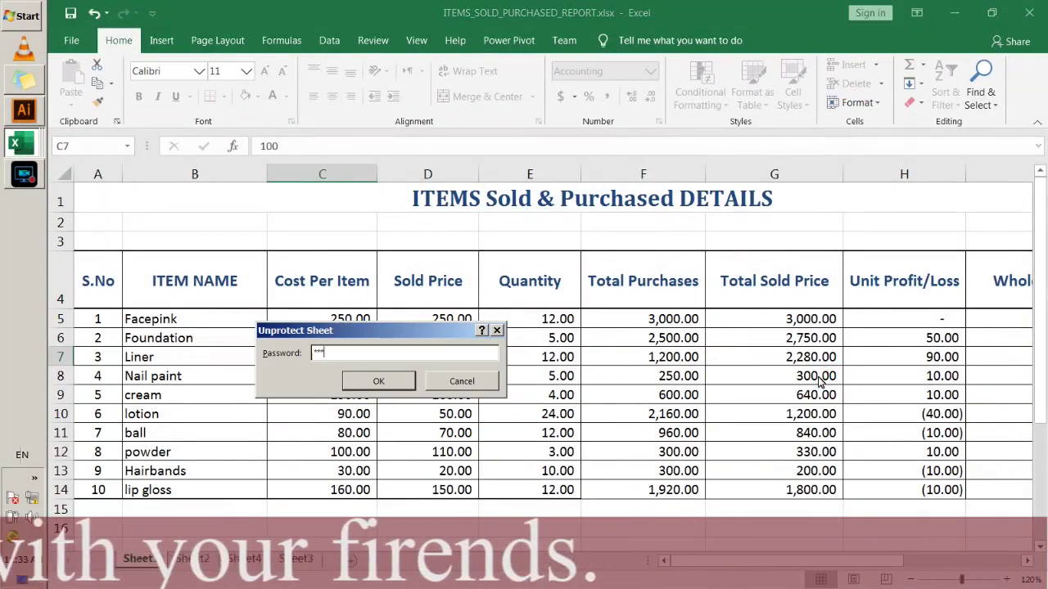
Unprotect Sheet1 with its password and select the Quantity cells E5:E14.
click(378, 380)
drag(508, 319, 510, 490)
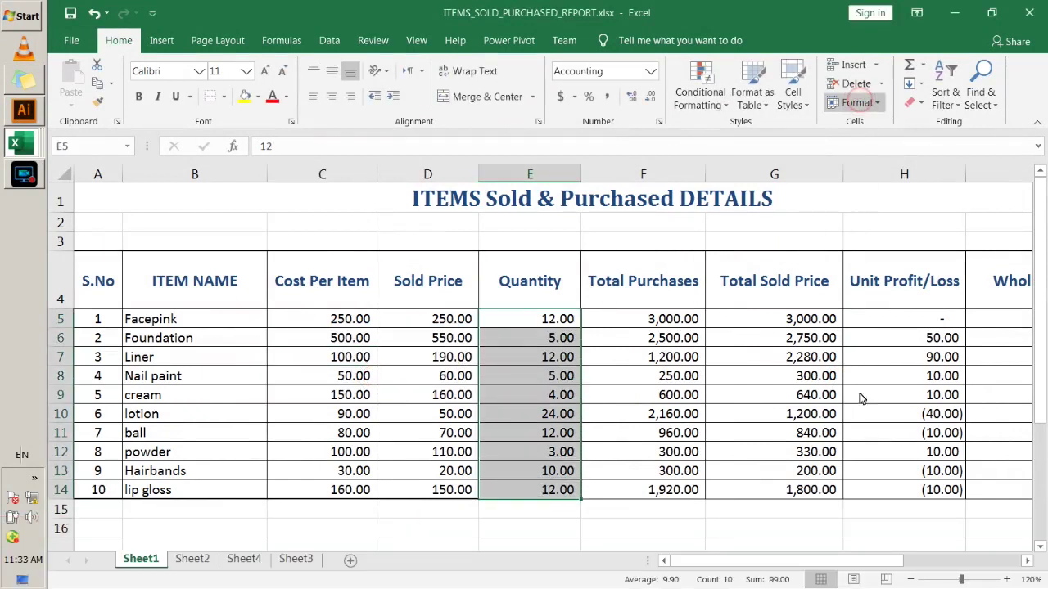
Protect Sheet1 again with a confirmed password, then try selecting B5:E14.
click(344, 302)
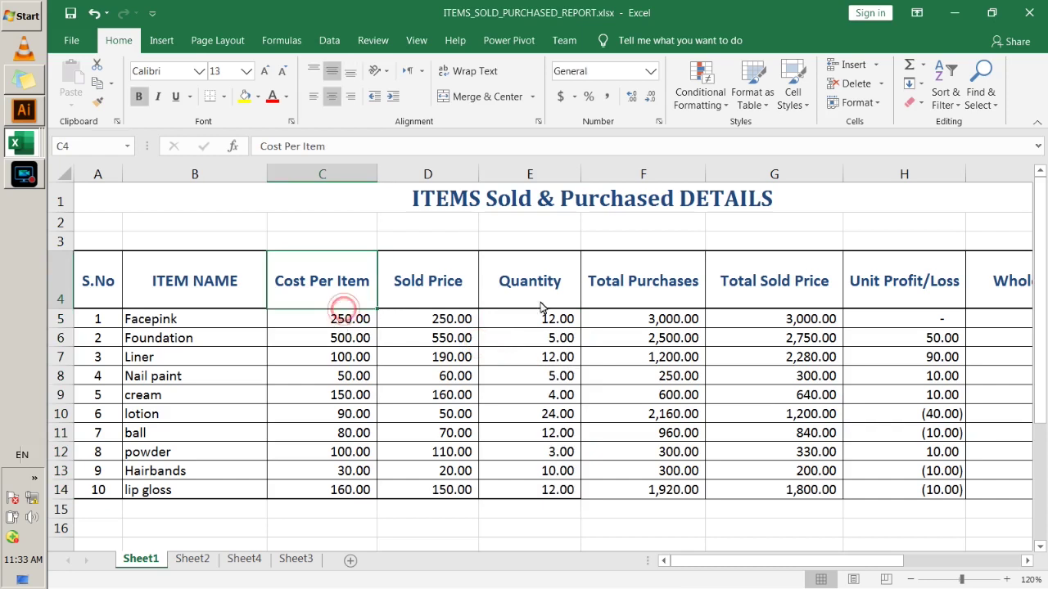
click(839, 385)
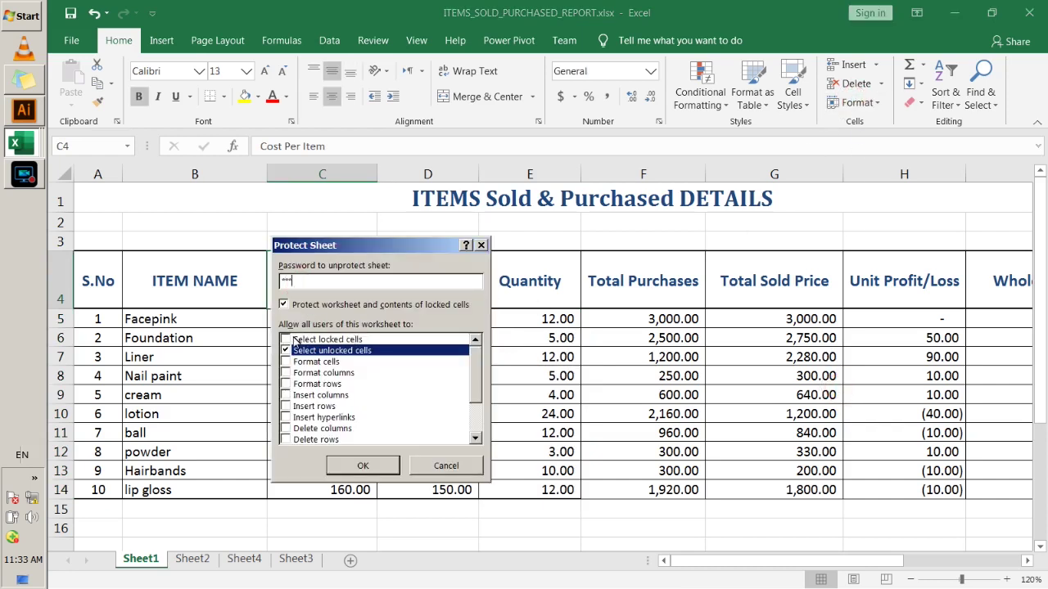
click(361, 467)
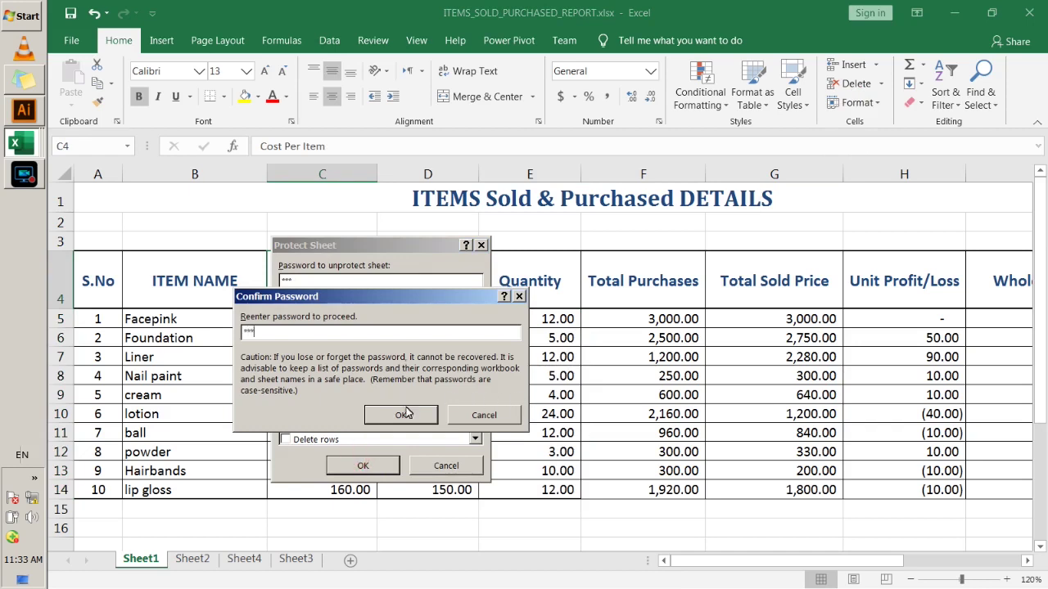
click(402, 415)
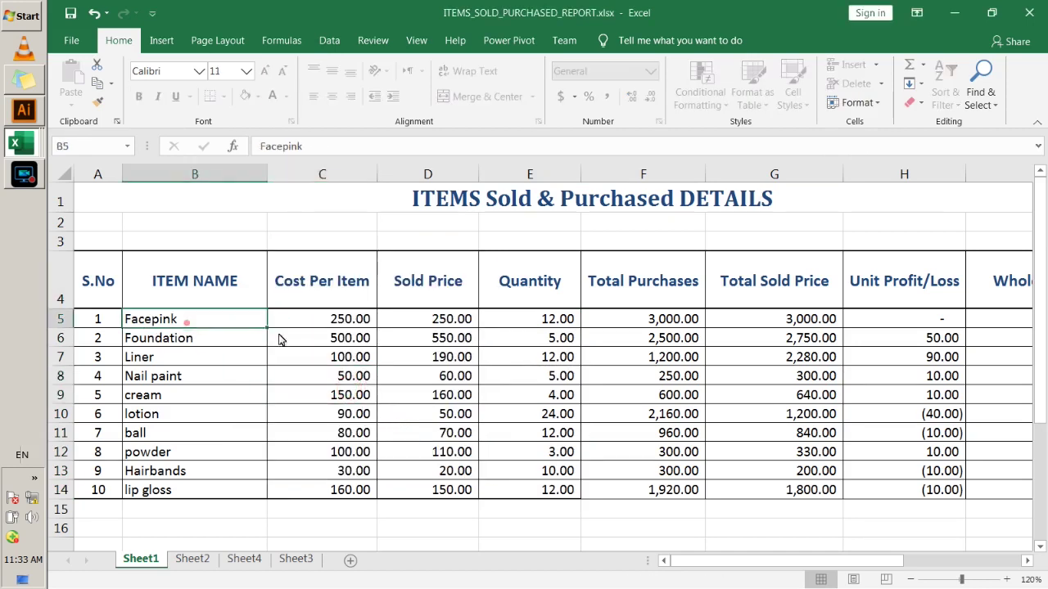
drag(278, 339, 573, 507)
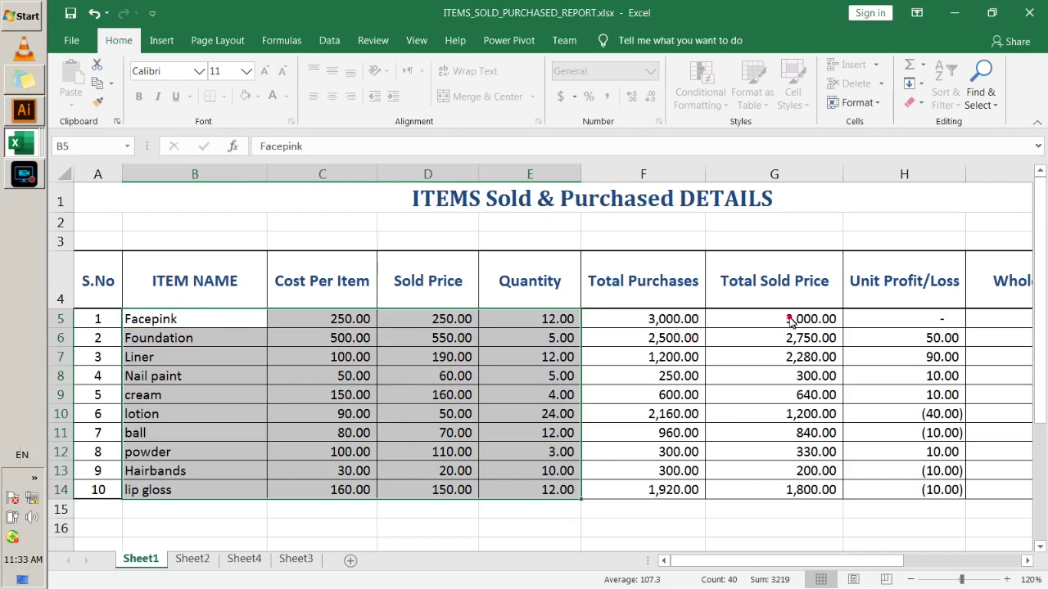
Enter Facepink's cost 450, sold price 550 and quantity 24 in row 5.
click(437, 319)
click(362, 319)
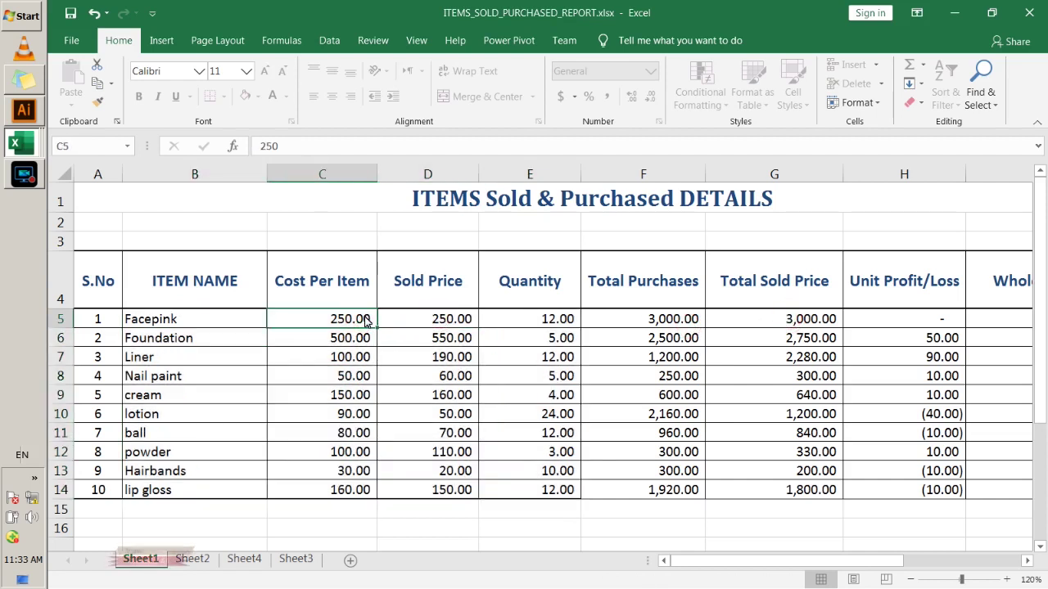
text(4)
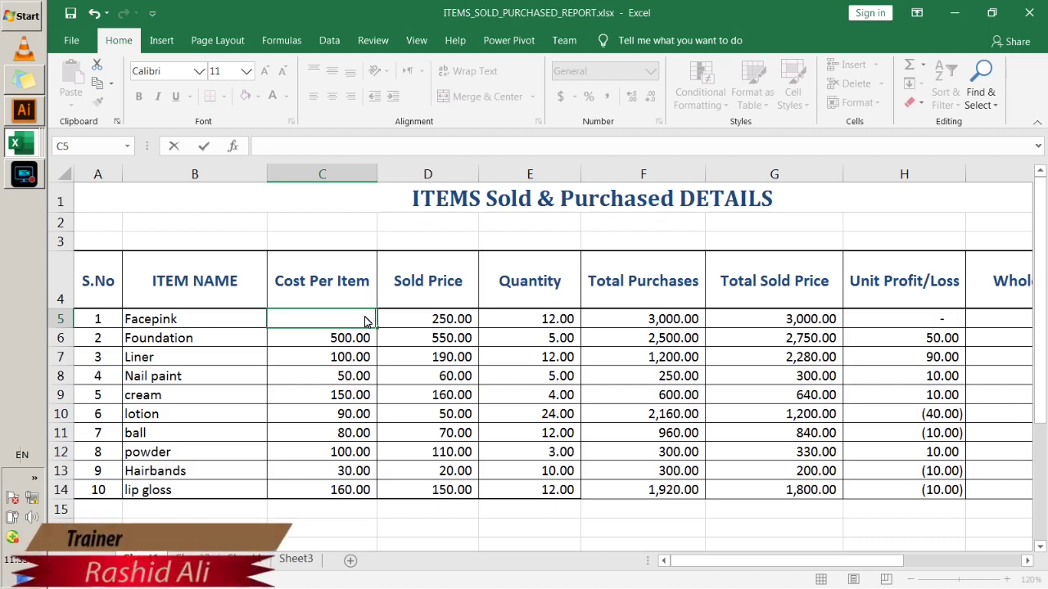
text(50)
key(Tab)
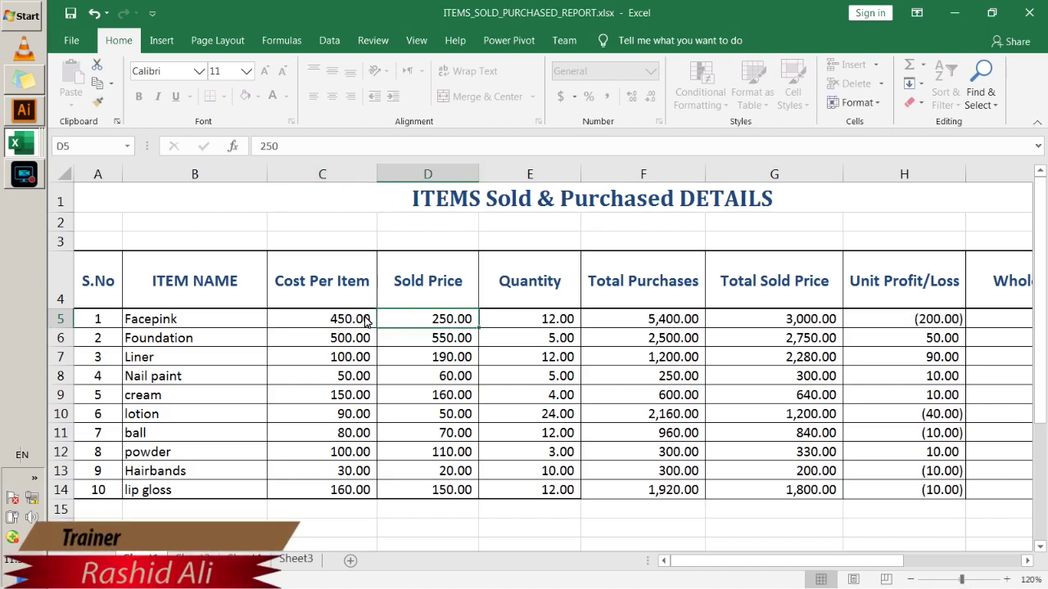
text(550)
key(Tab)
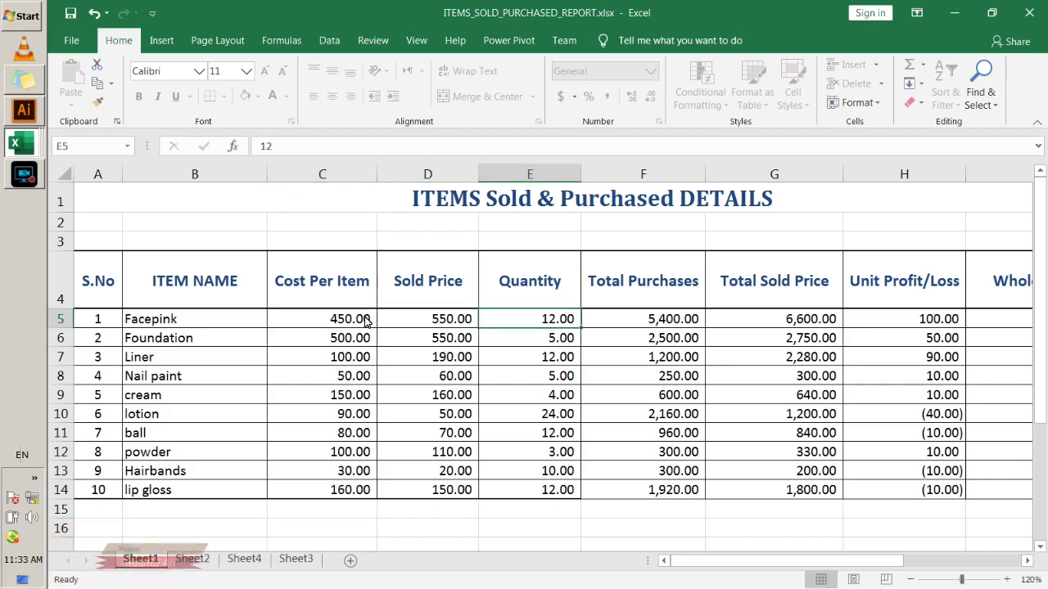
text(24)
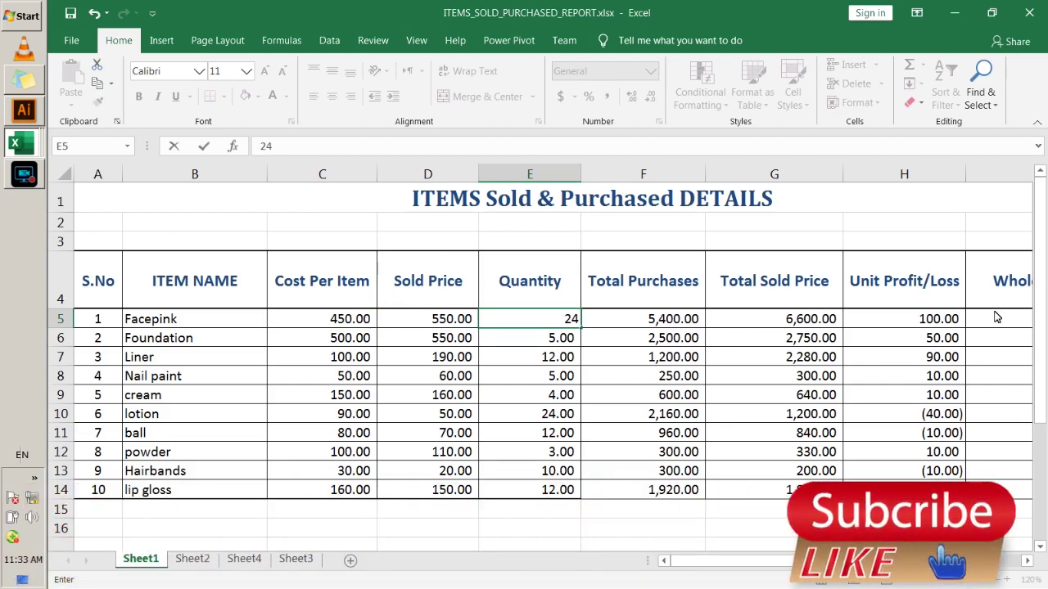
key(Return)
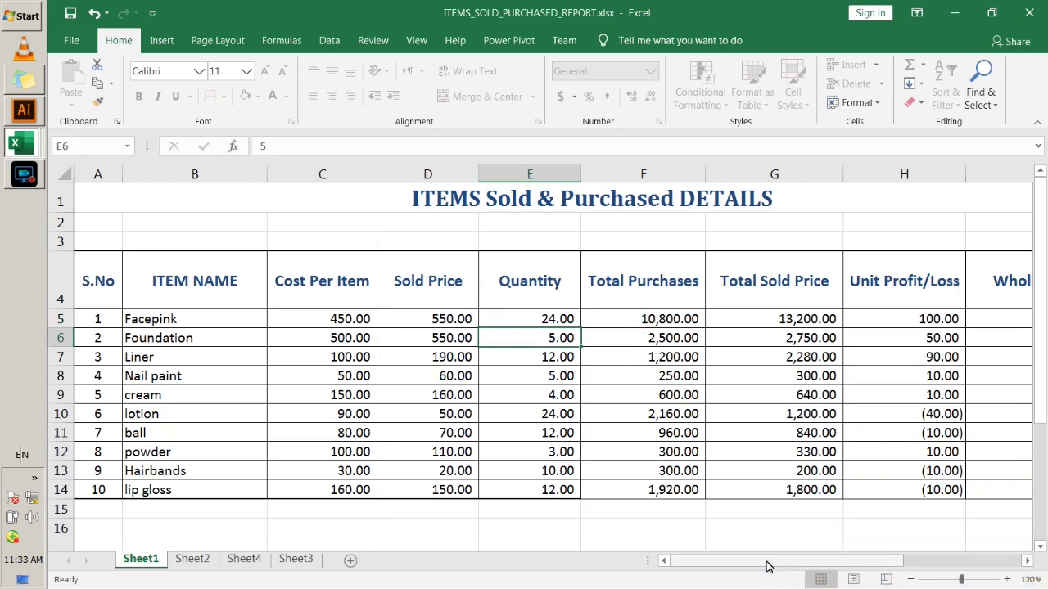
drag(768, 566, 796, 565)
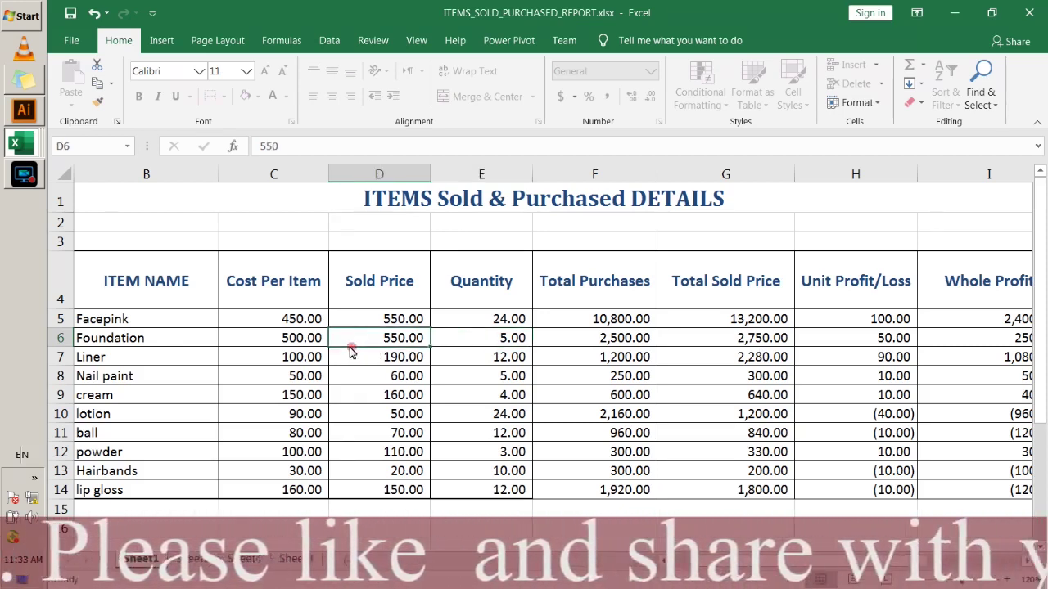
Check which right-click actions are available on the locked cell B9.
click(139, 395)
right_click(139, 395)
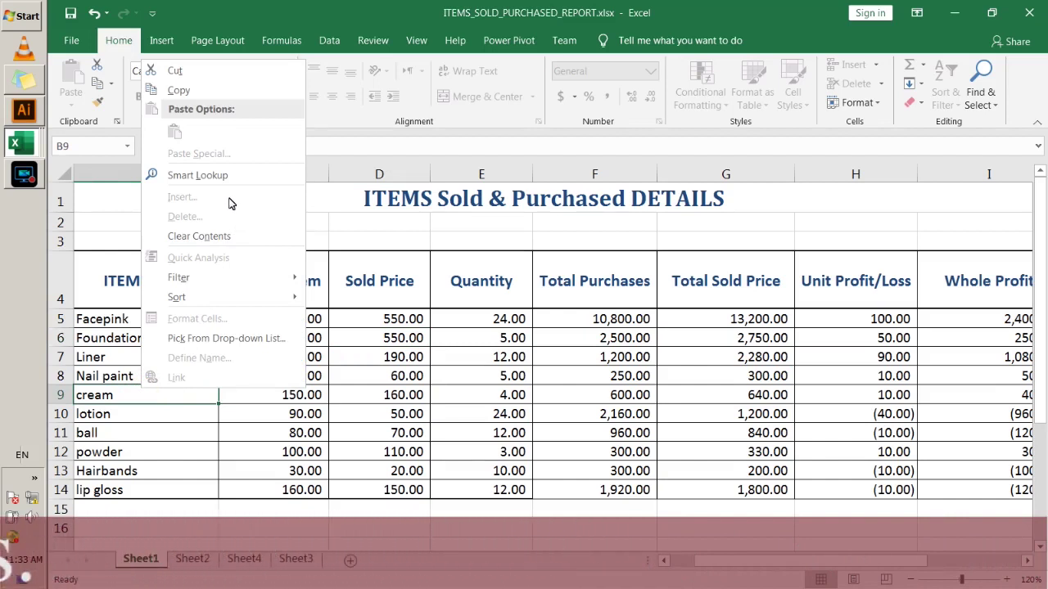
click(160, 432)
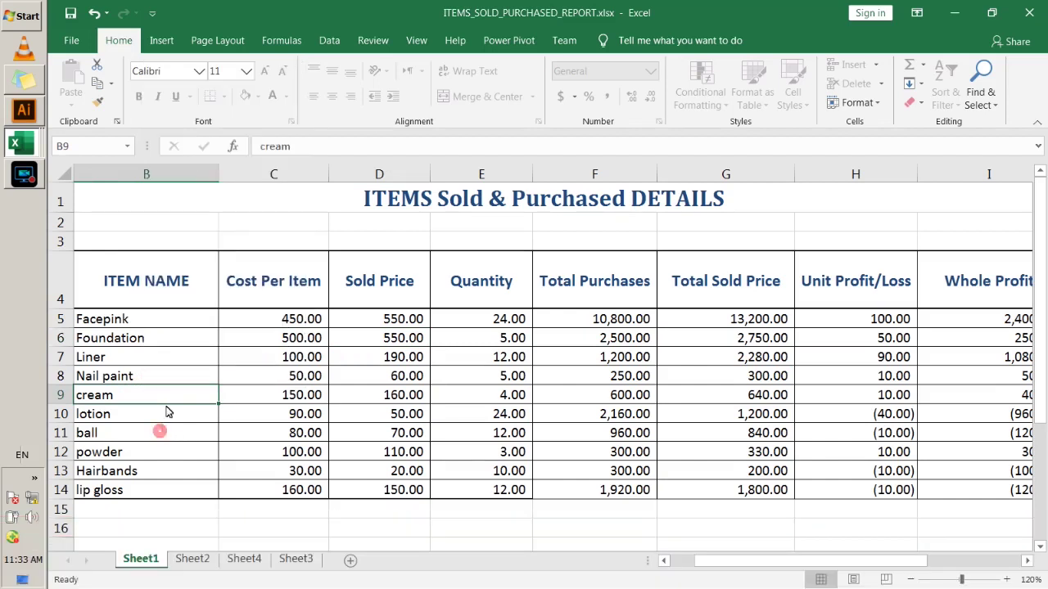
Unprotect the sheet, retrying with the correct password after an incorrect-password error.
click(865, 112)
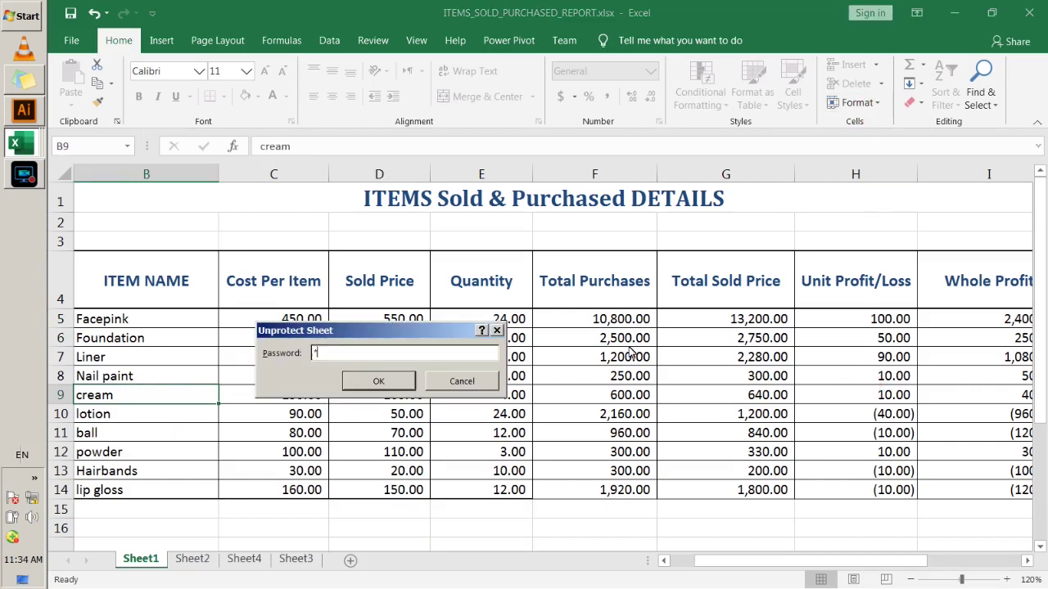
click(363, 383)
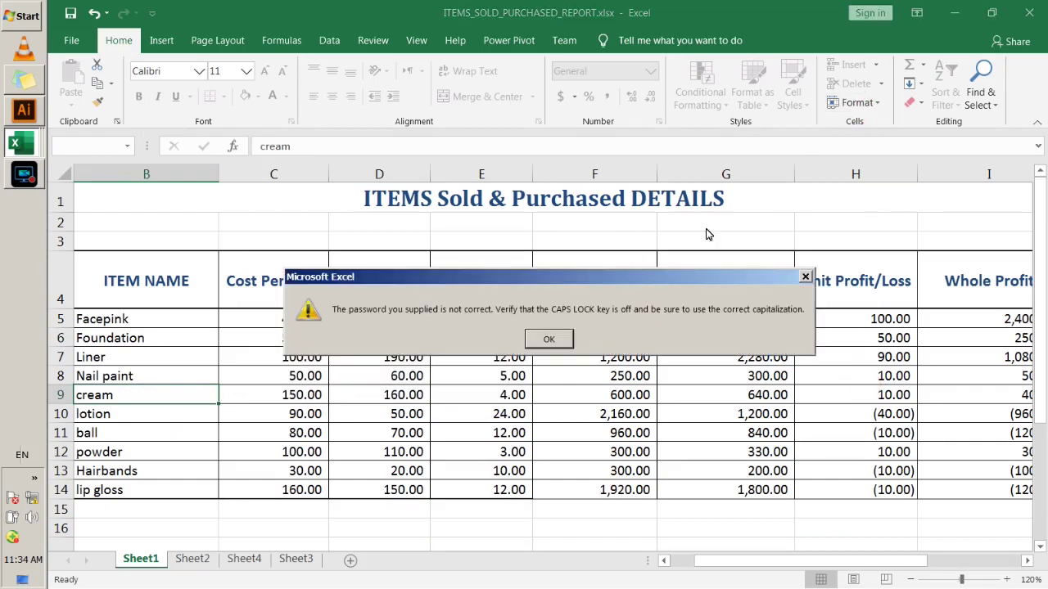
click(530, 341)
click(858, 103)
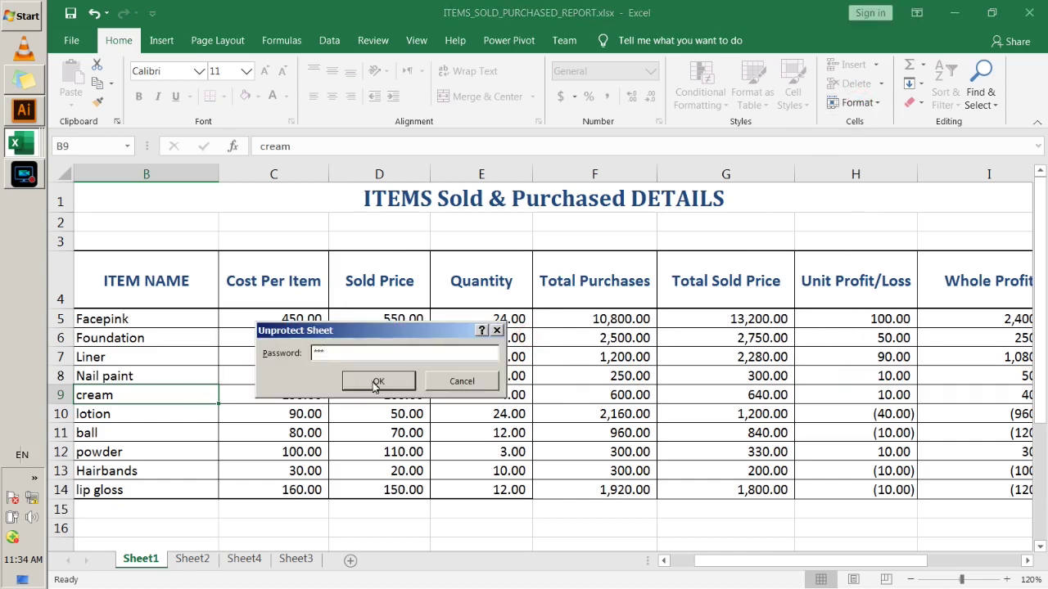
click(372, 383)
click(832, 102)
Re-protect Sheet1 with a confirmed password, additionally permitting Insert rows.
click(897, 379)
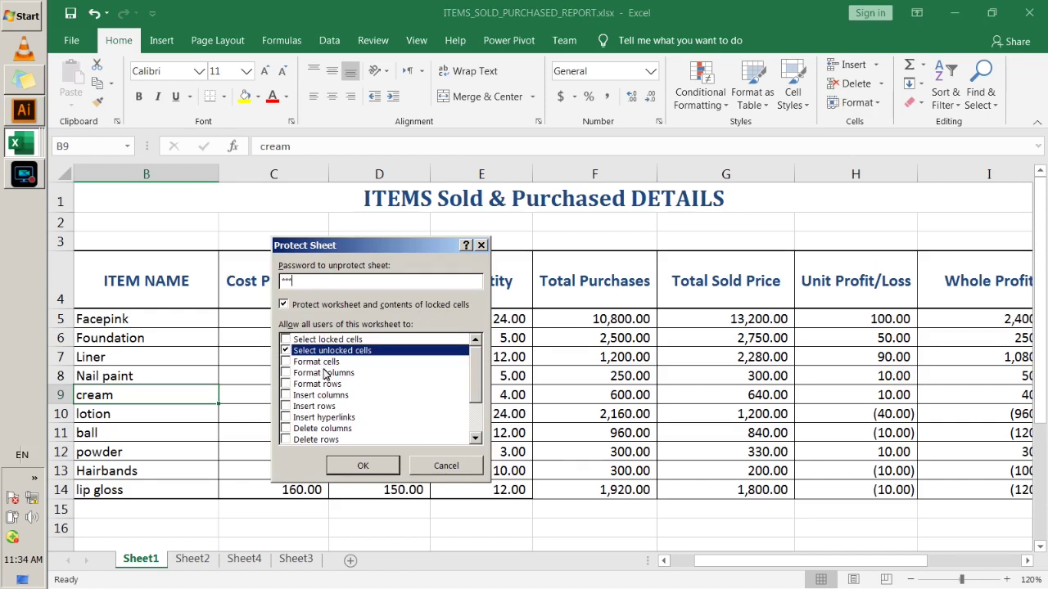
click(284, 407)
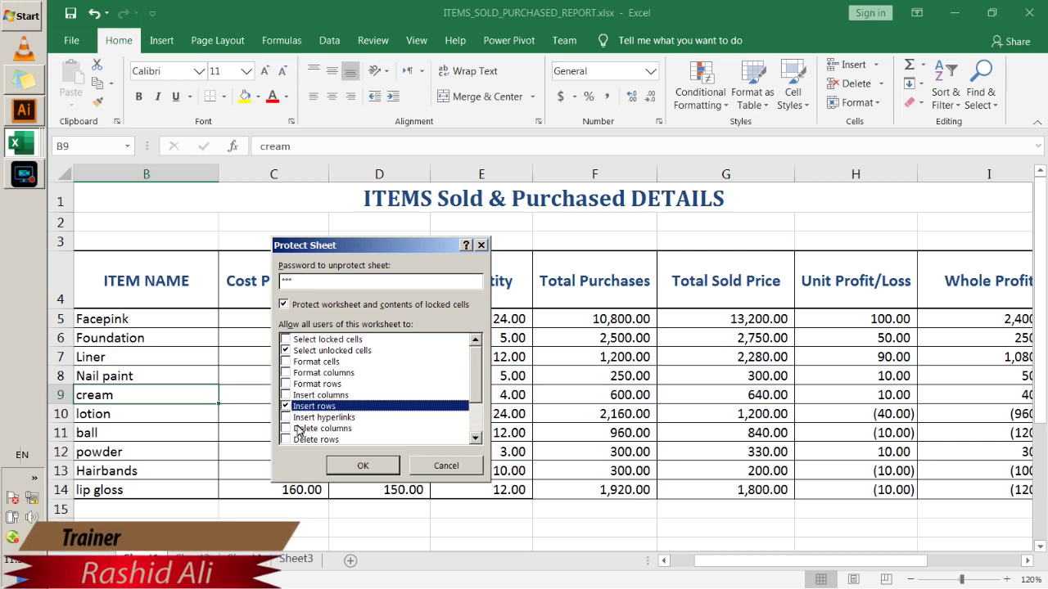
click(346, 466)
text(***)
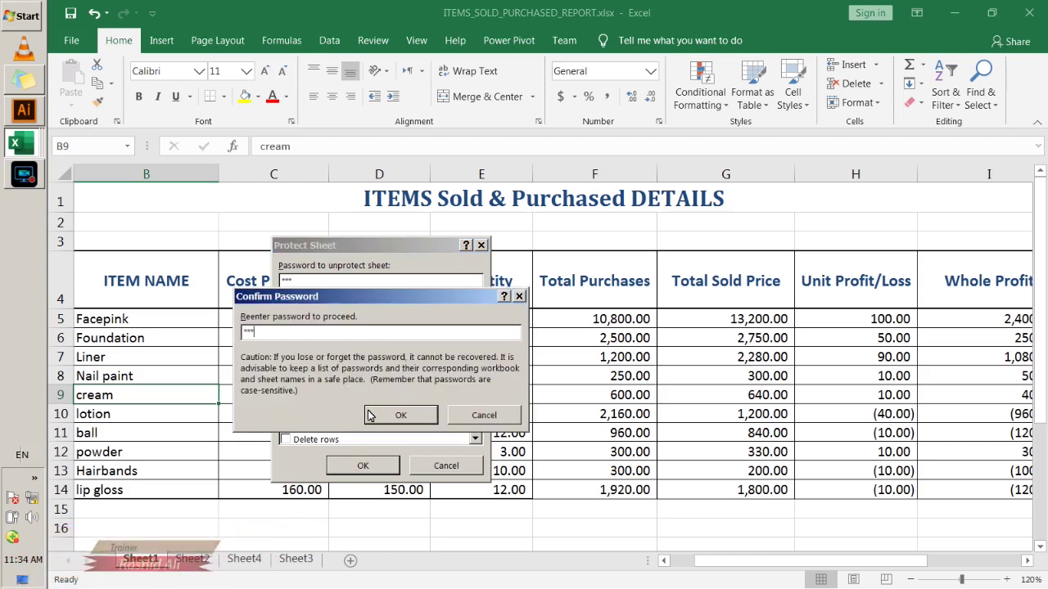
click(372, 412)
click(196, 365)
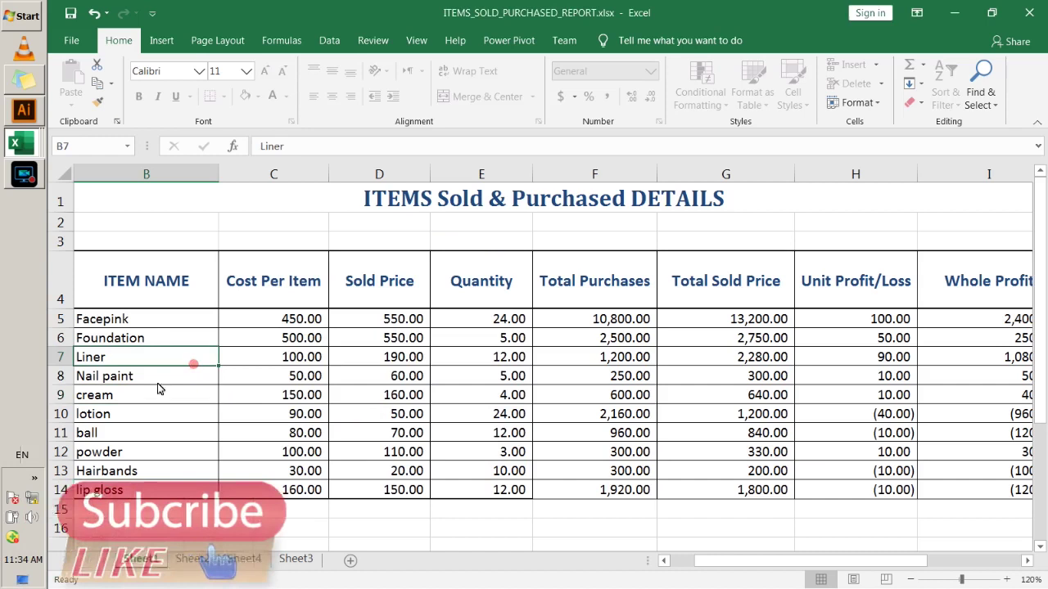
Inspect the shortcut menu on the Nail paint cell B8, then select lotion cell B10.
right_click(90, 382)
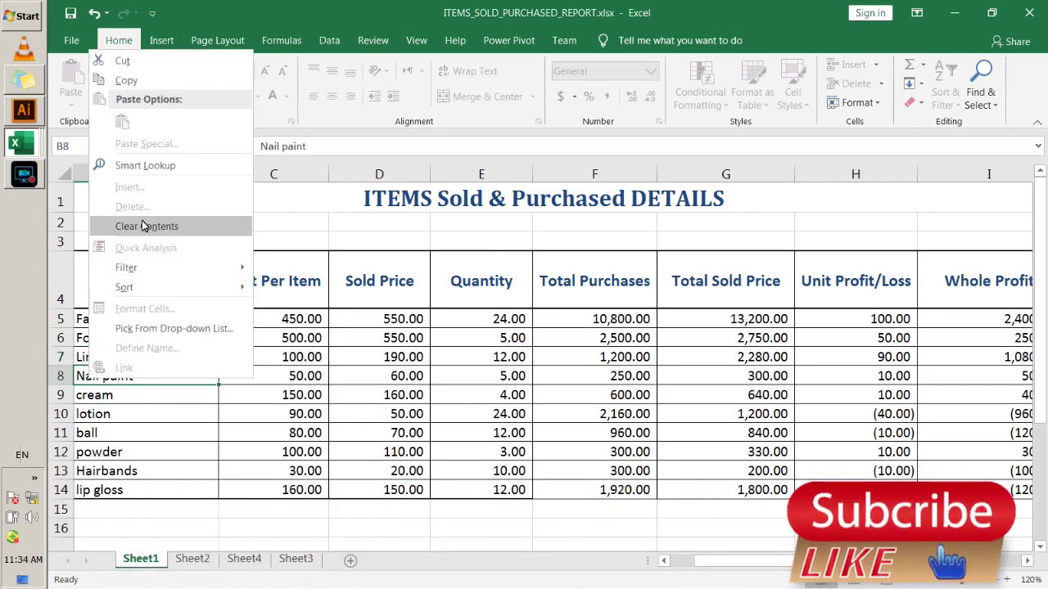
click(156, 436)
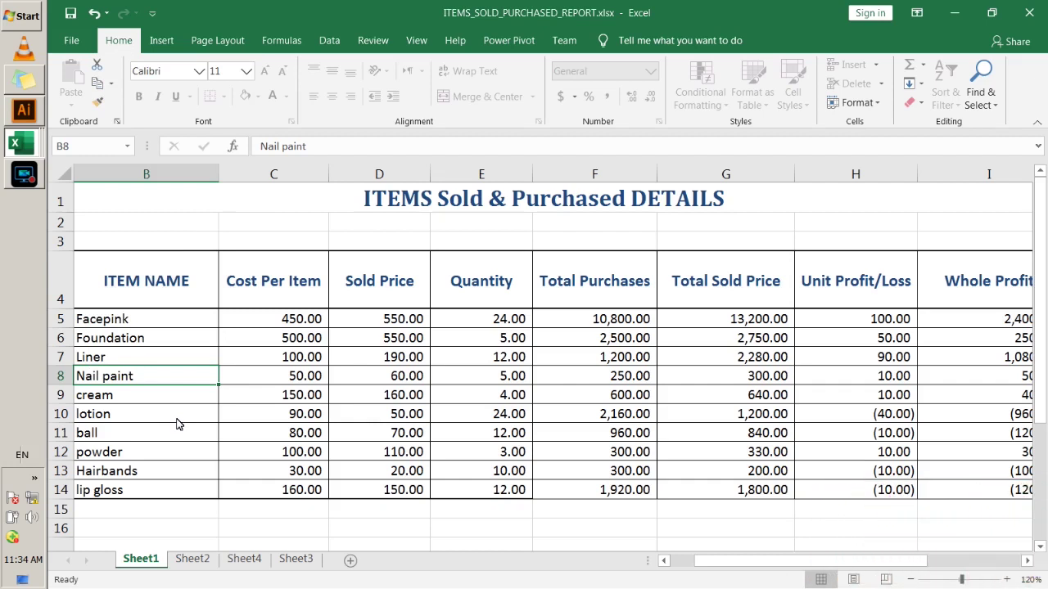
click(177, 421)
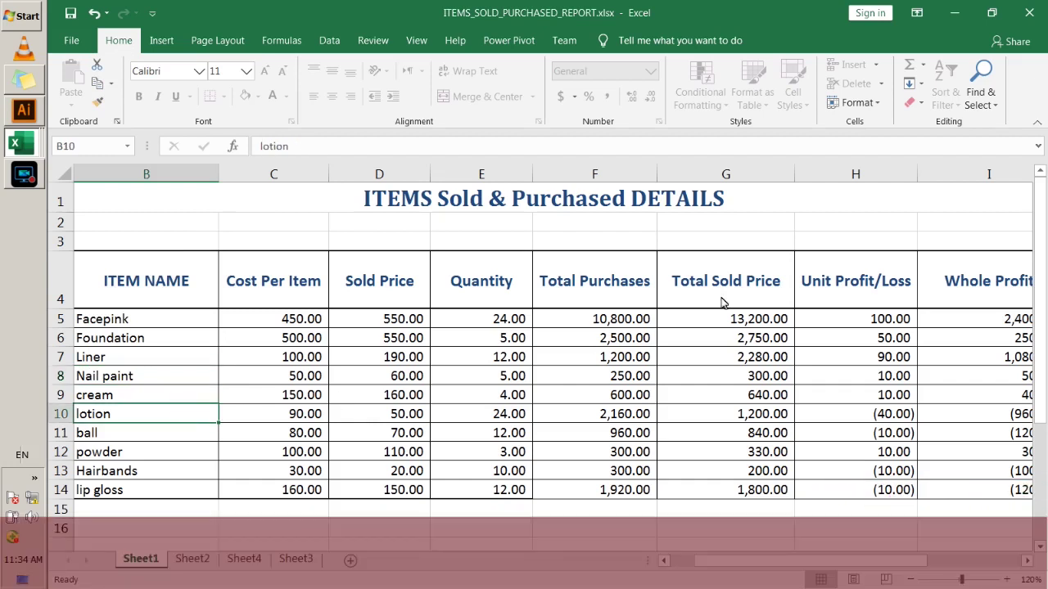
Unprotect Sheet1, dismissing the incorrect-password error and retrying with the correct password.
click(859, 106)
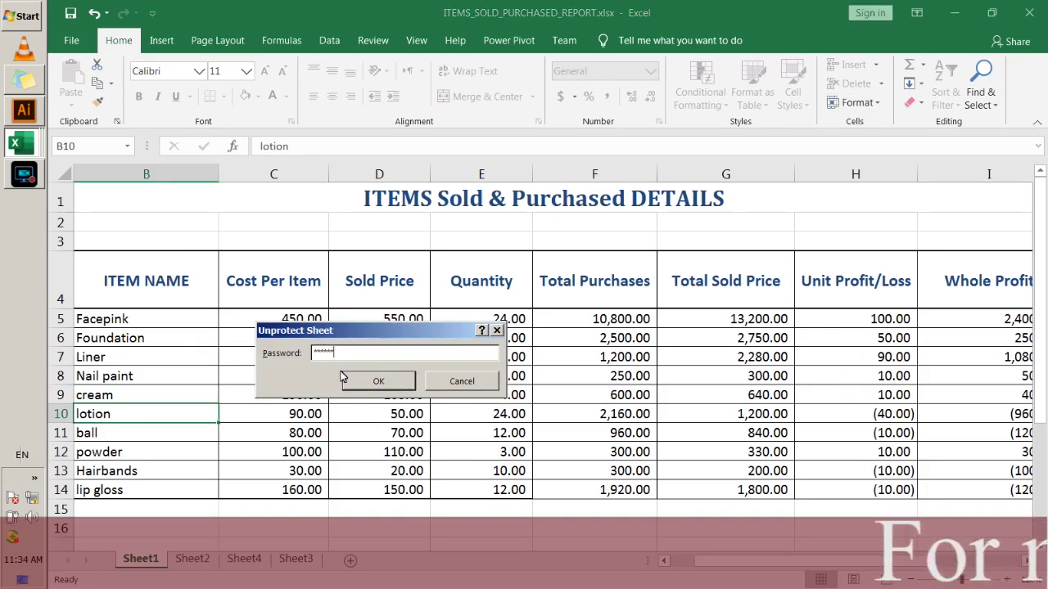
click(393, 381)
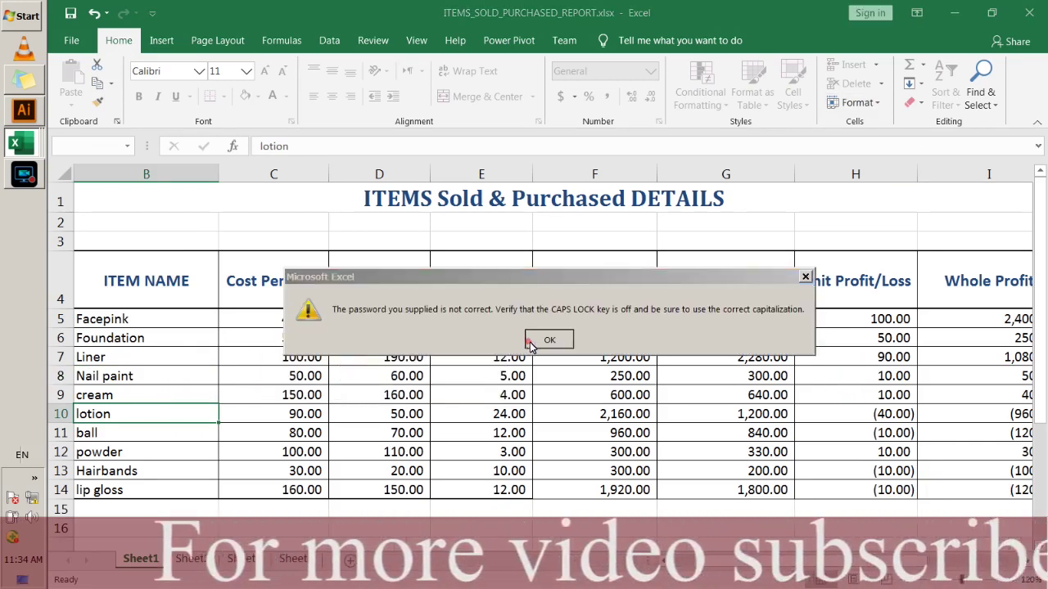
click(546, 339)
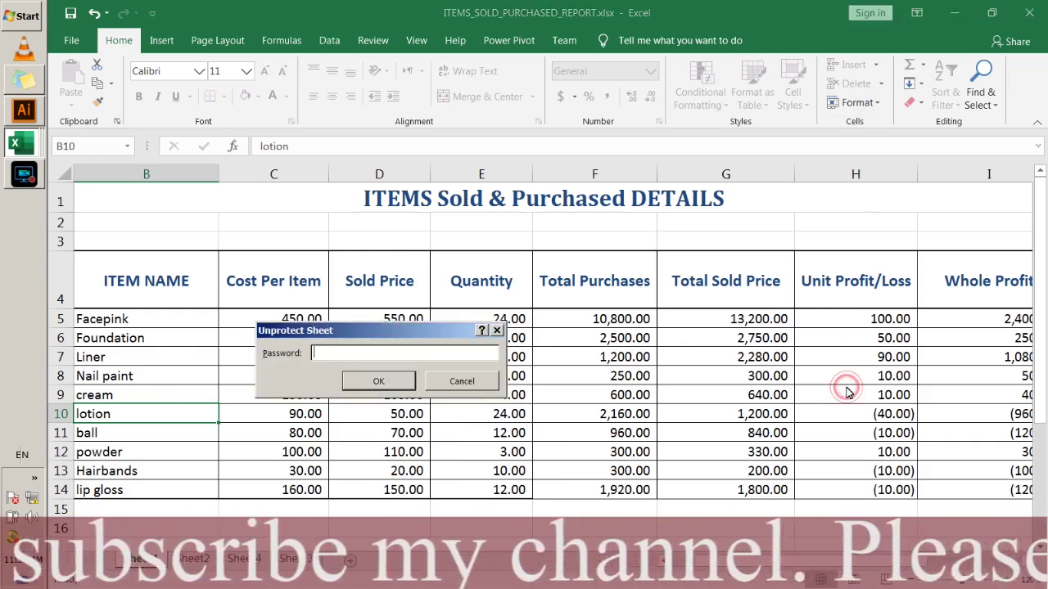
click(402, 380)
click(196, 373)
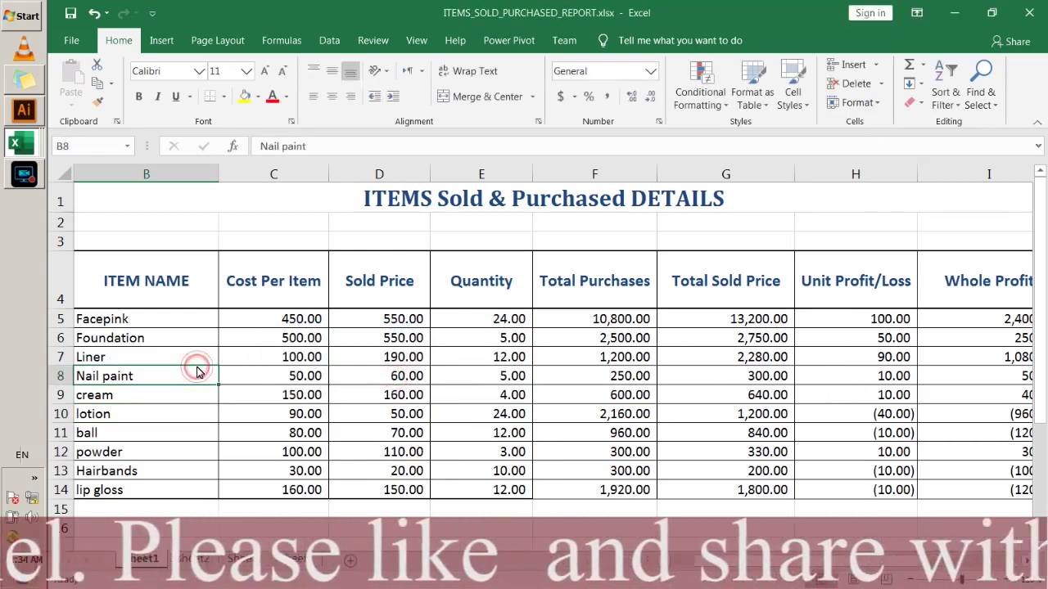